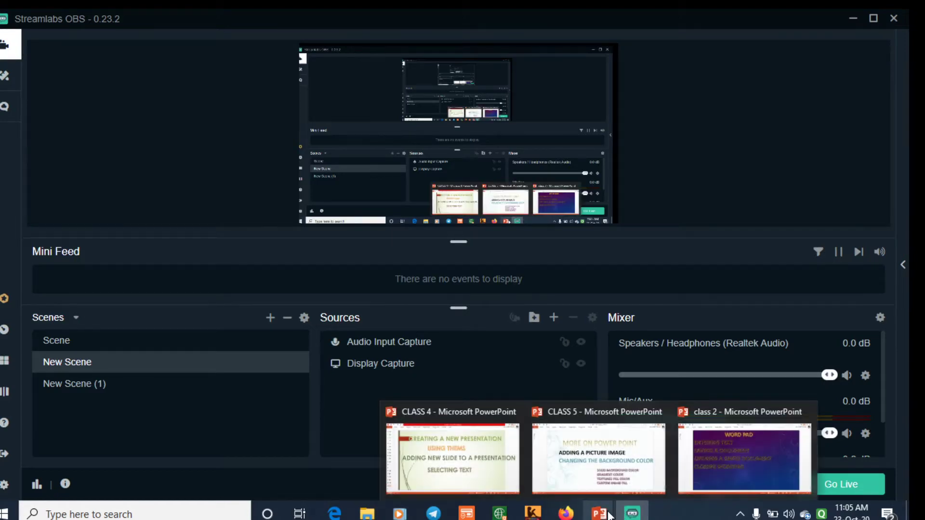
Step: Bring the CLASS 5 presentation forward to show its slide on background colour options
{"action": "left_click", "coordinate": [617, 473]}
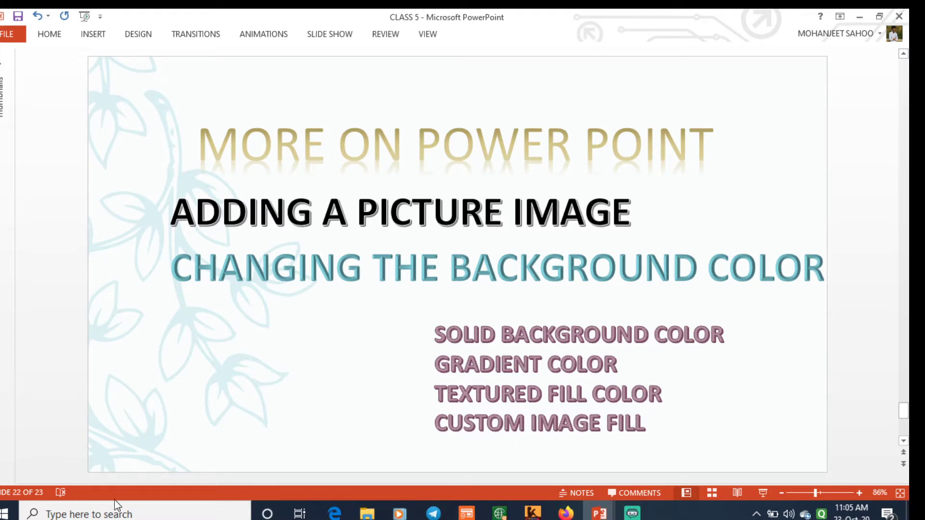
Step: Search Windows for POWER and launch PowerPoint 2013 from the results
{"action": "left_click", "coordinate": [140, 514]}
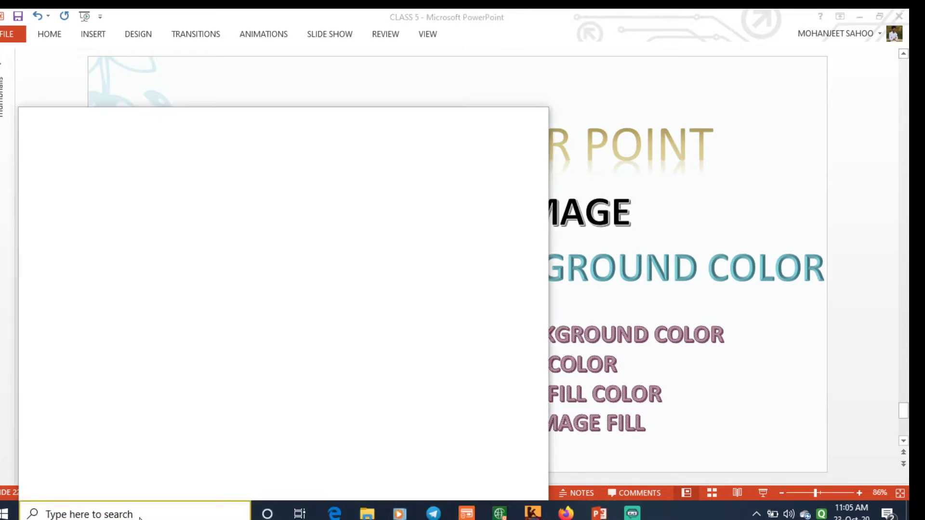
{"action": "type", "text": "PO"}
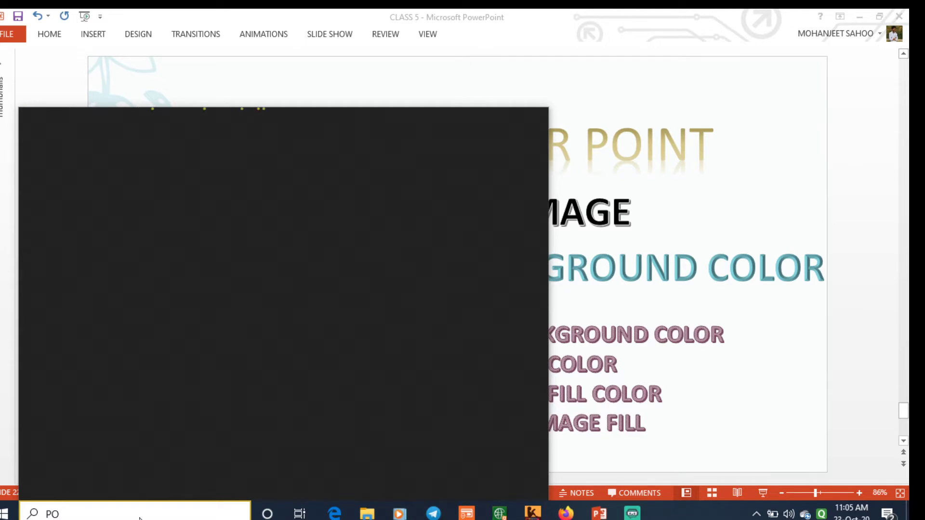
{"action": "type", "text": "WER"}
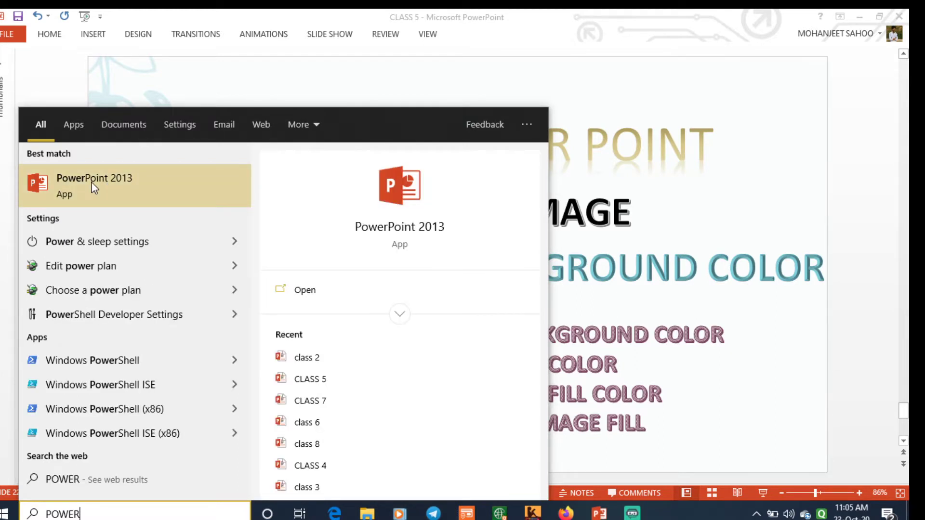
{"action": "left_click", "coordinate": [91, 181]}
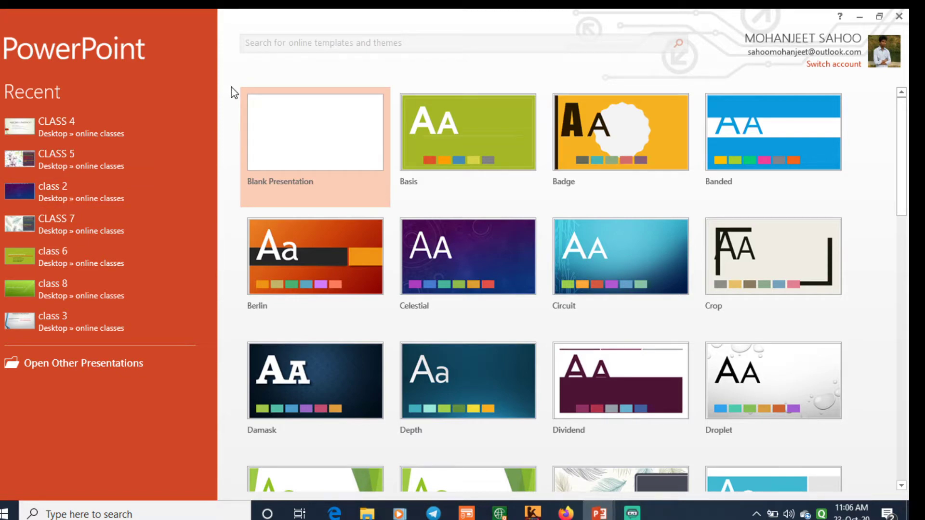
Step: Create a blank presentation and delete its title and subtitle placeholders
{"action": "left_click", "coordinate": [344, 141]}
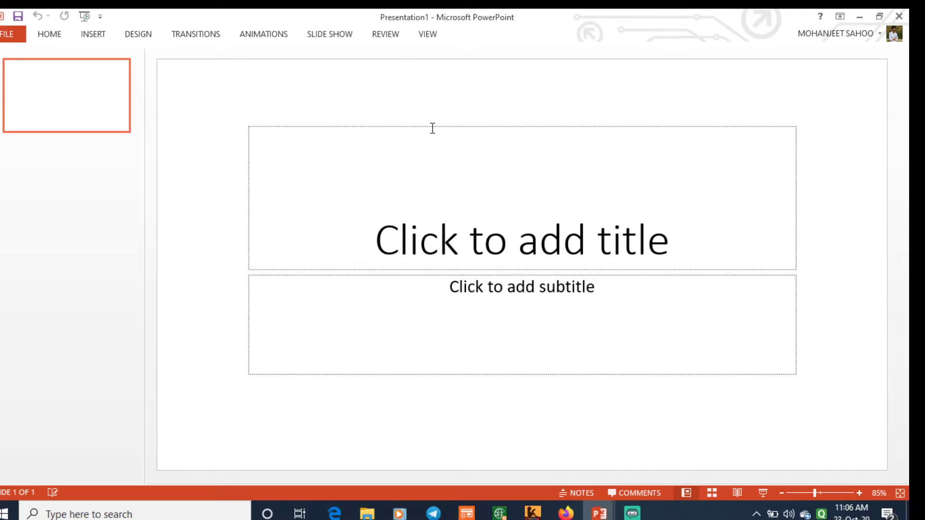
{"action": "left_click", "coordinate": [432, 128]}
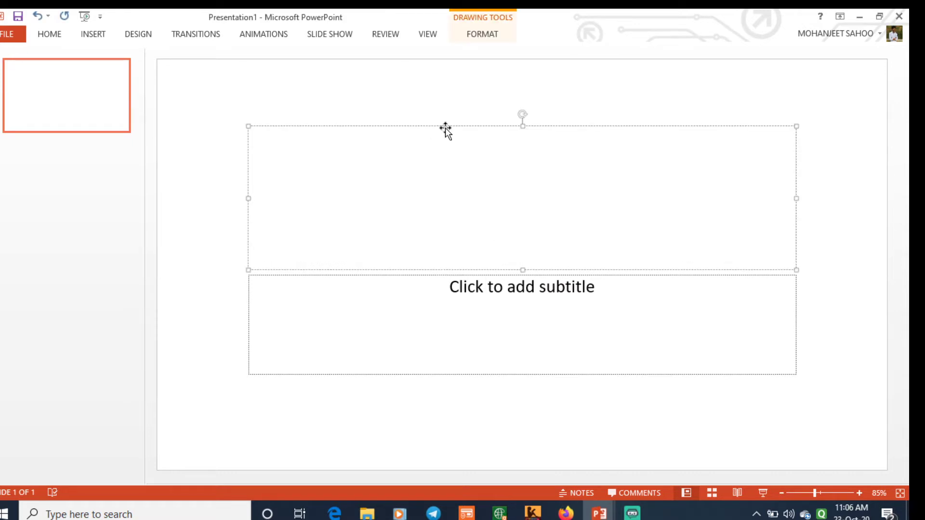
{"action": "left_click", "coordinate": [450, 128]}
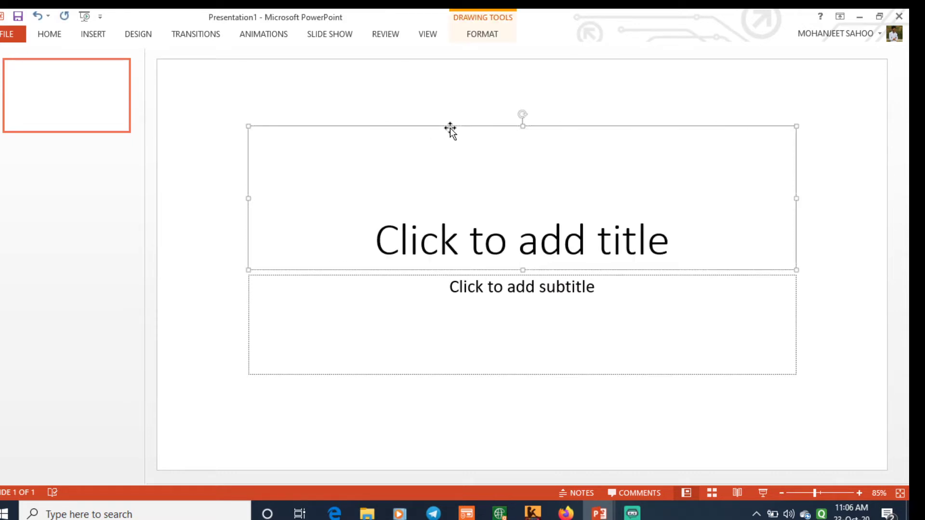
{"action": "key", "text": "Delete"}
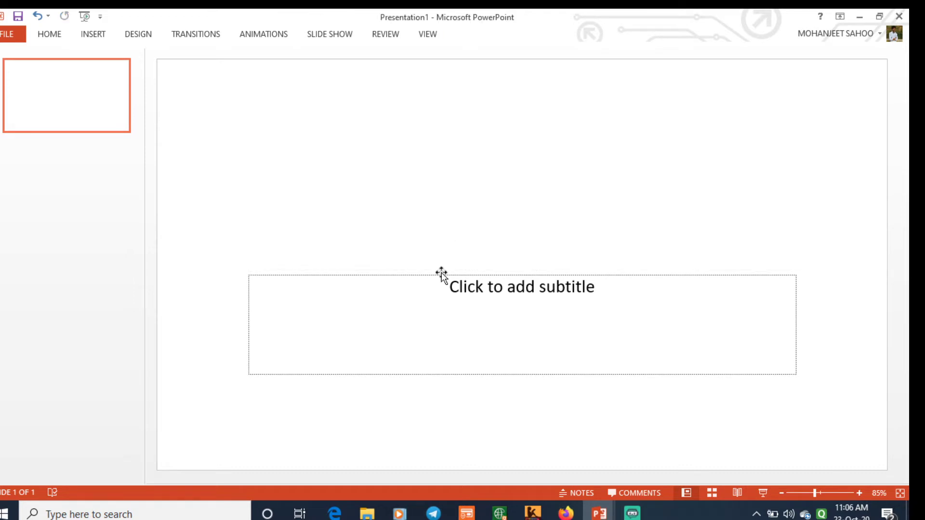
{"action": "left_click", "coordinate": [442, 275]}
{"action": "key", "text": "Delete"}
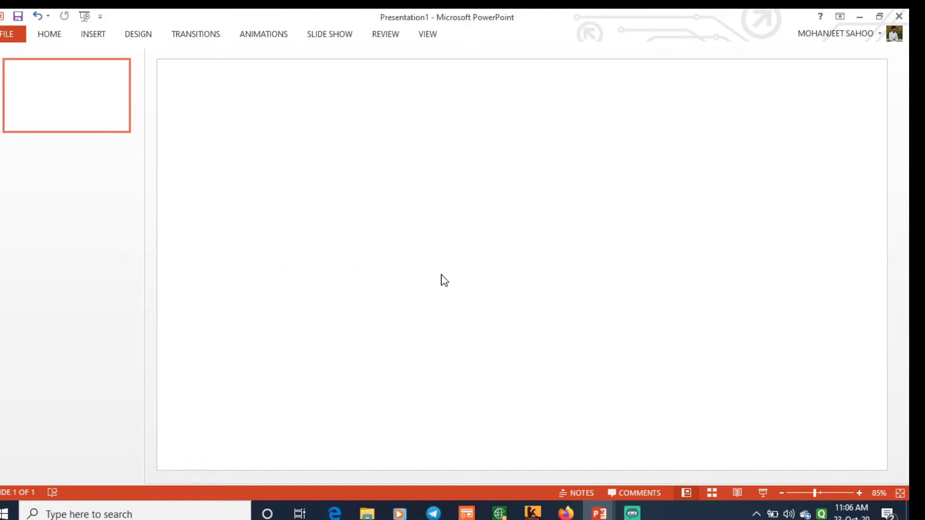
Step: Pin the ribbon so it stays permanently shown
{"action": "left_click", "coordinate": [57, 35]}
{"action": "left_click", "coordinate": [57, 35]}
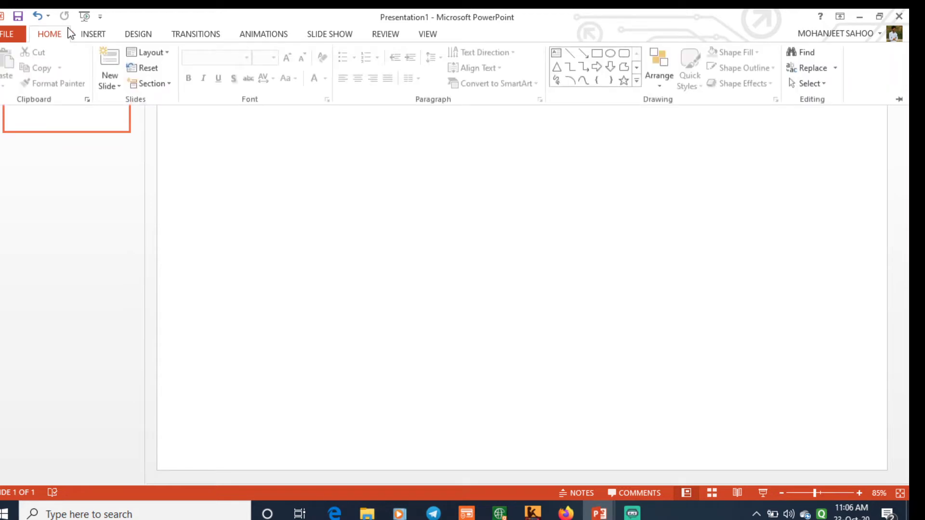
{"action": "left_click", "coordinate": [898, 100]}
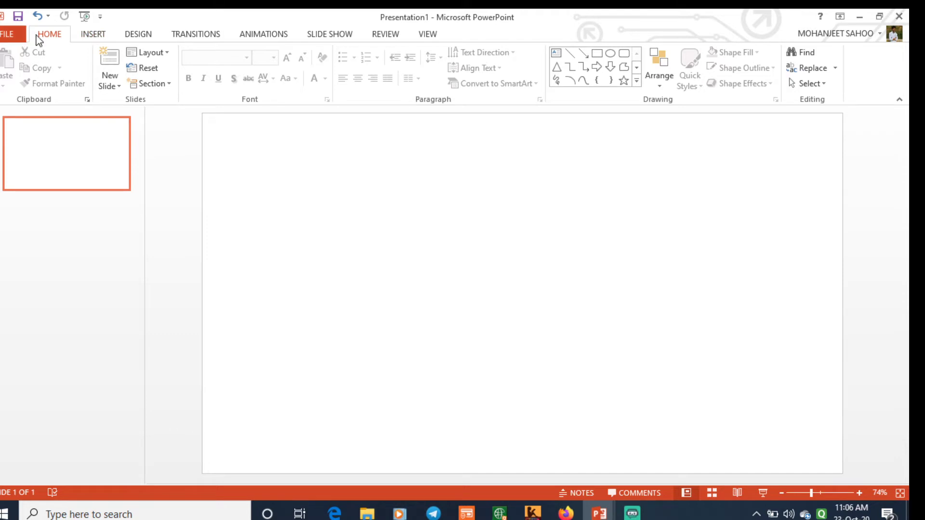
{"action": "left_click", "coordinate": [98, 38]}
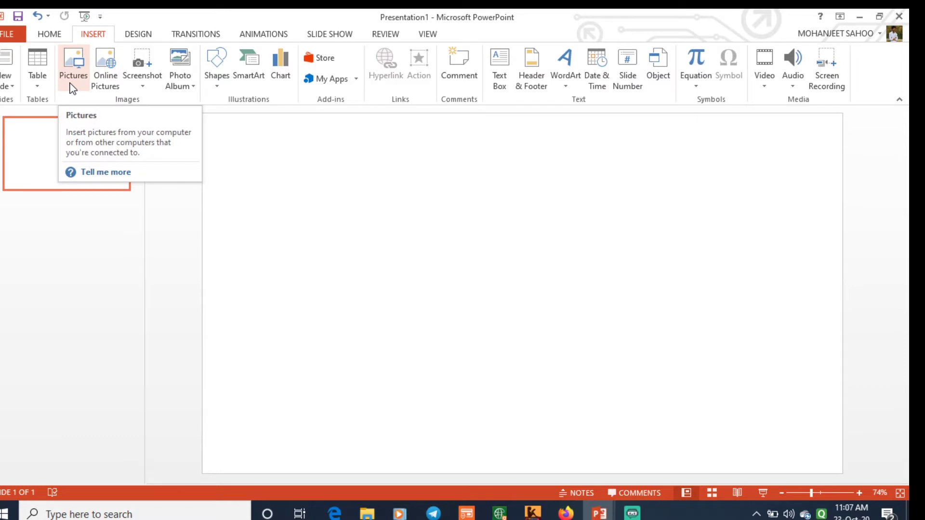
Step: Insert the mqdefault picture from the Desktop onto the slide
{"action": "left_click", "coordinate": [72, 88]}
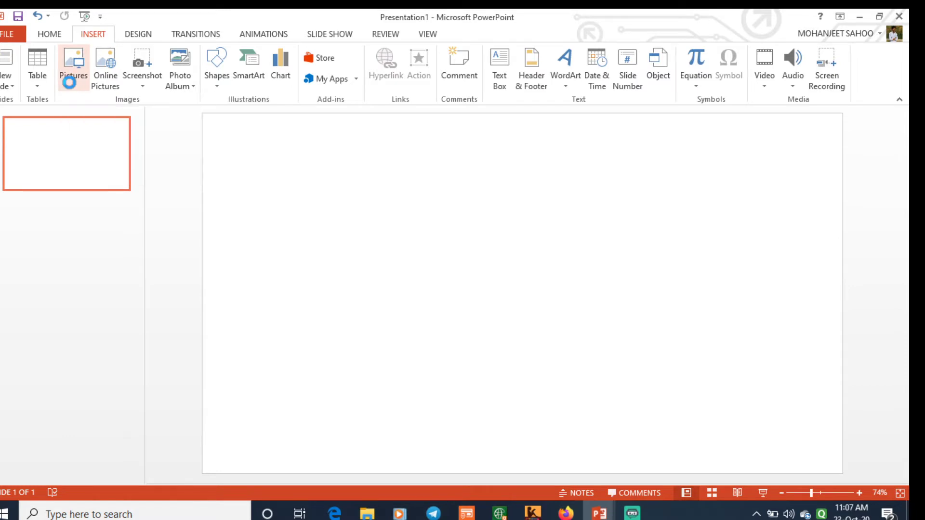
{"action": "left_click", "coordinate": [73, 88]}
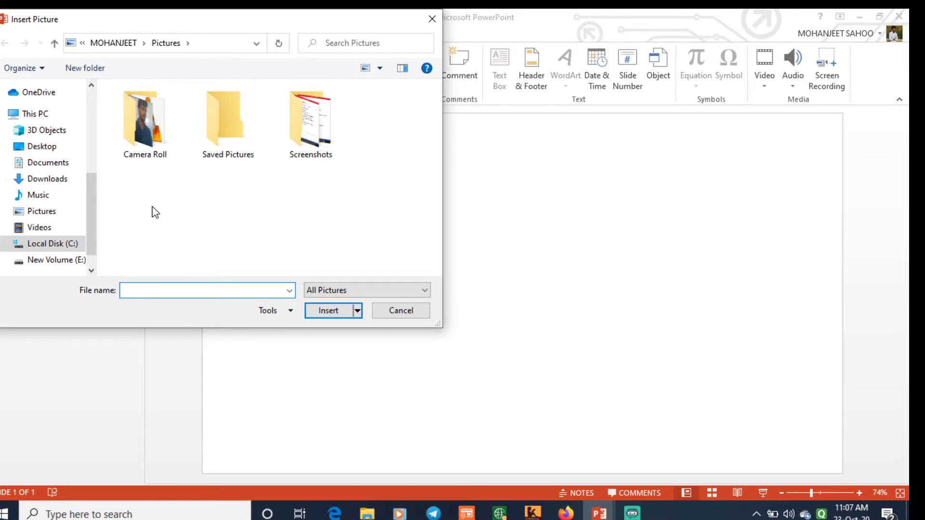
{"action": "mouse_move", "coordinate": [42, 146]}
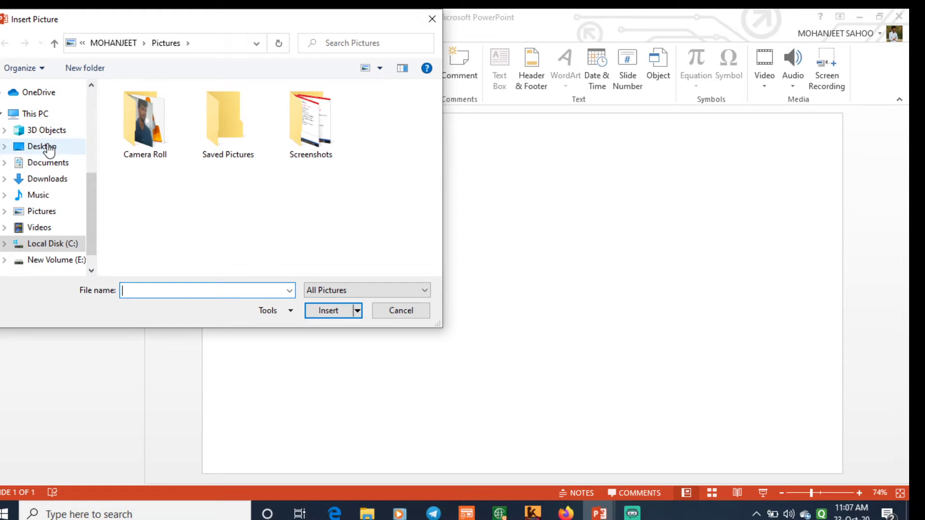
{"action": "left_click", "coordinate": [43, 147]}
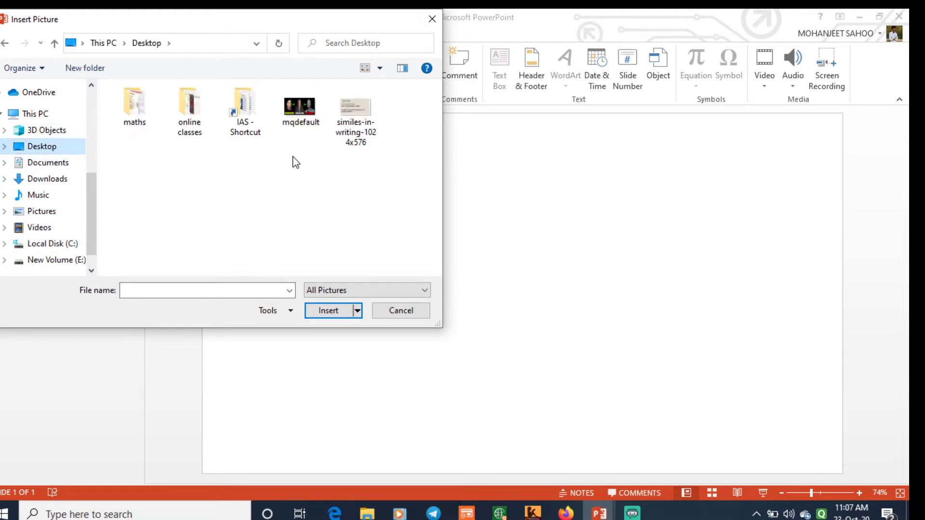
{"action": "left_click", "coordinate": [301, 115]}
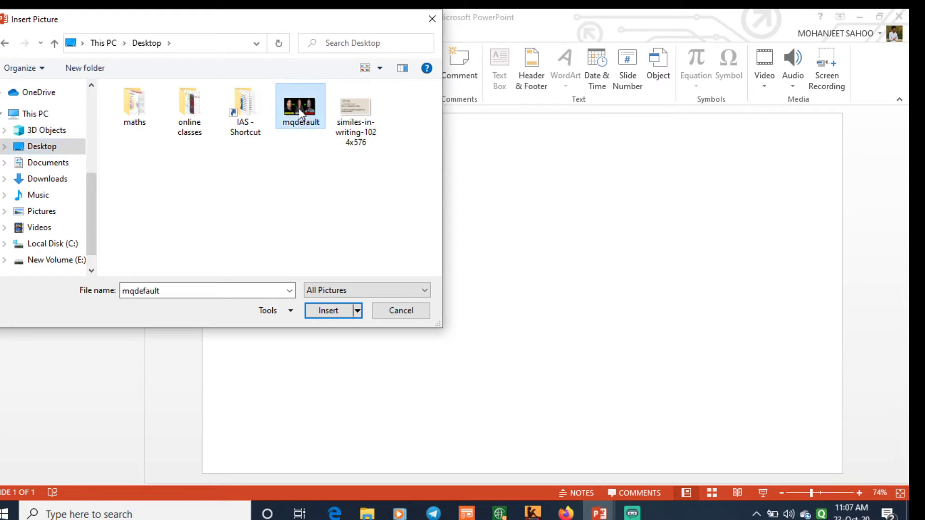
{"action": "left_click", "coordinate": [324, 310]}
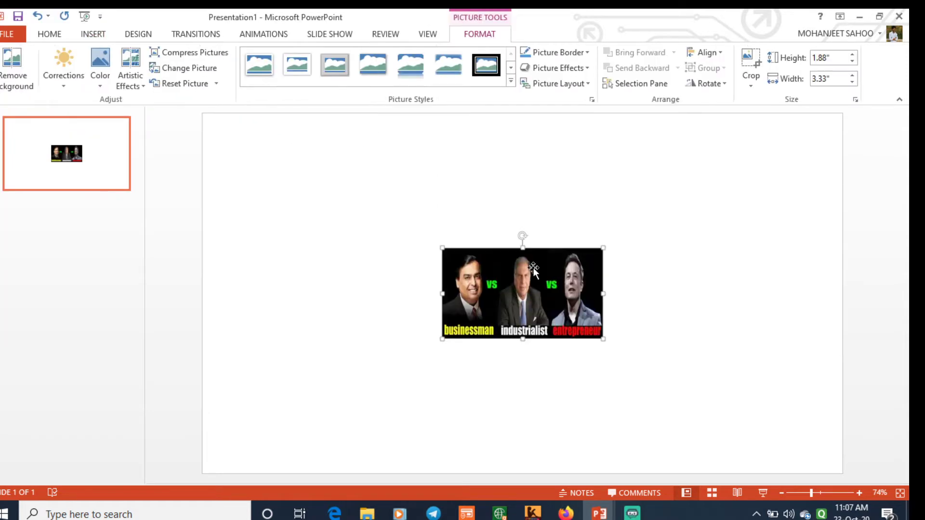
Step: Move the picture to the upper-left and stretch it into a wide banner
{"action": "left_click_drag", "start_coordinate": [481, 270], "coordinate": [364, 185]}
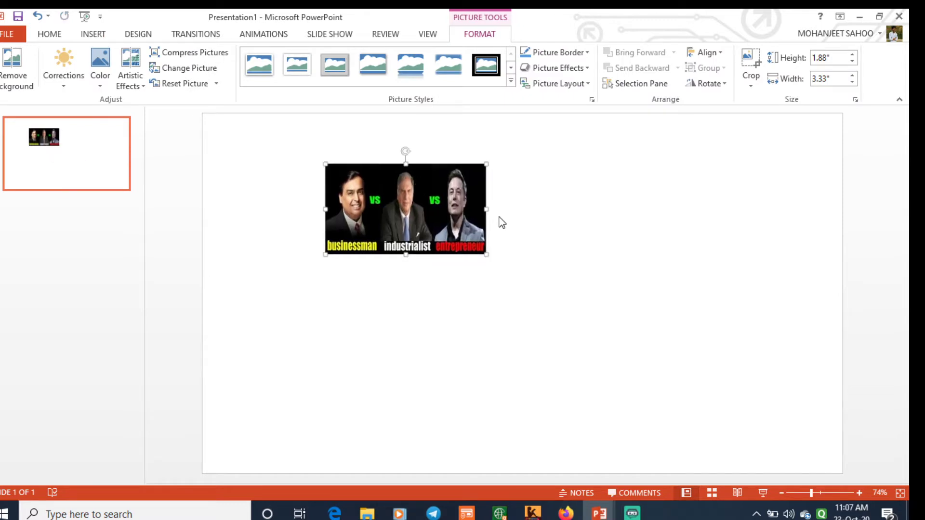
{"action": "left_click_drag", "start_coordinate": [486, 211], "coordinate": [665, 210]}
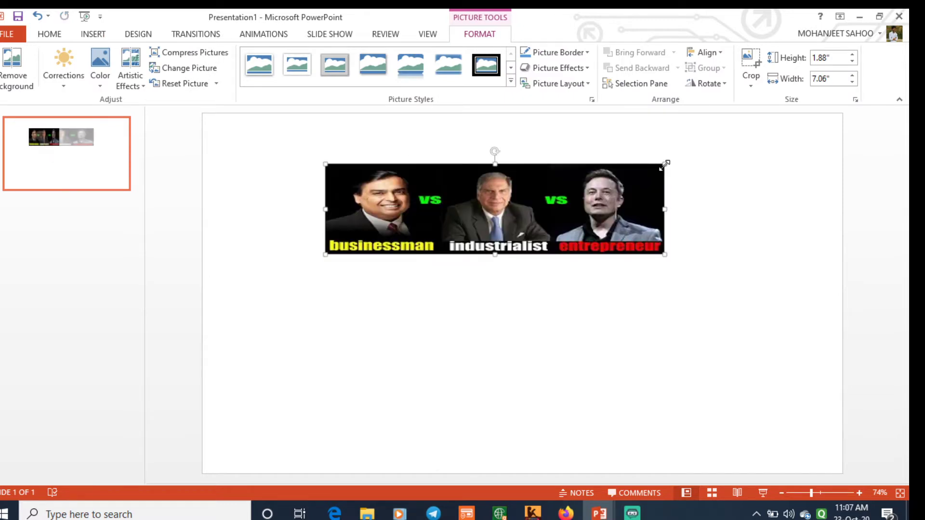
{"action": "left_click_drag", "start_coordinate": [325, 209], "coordinate": [266, 200]}
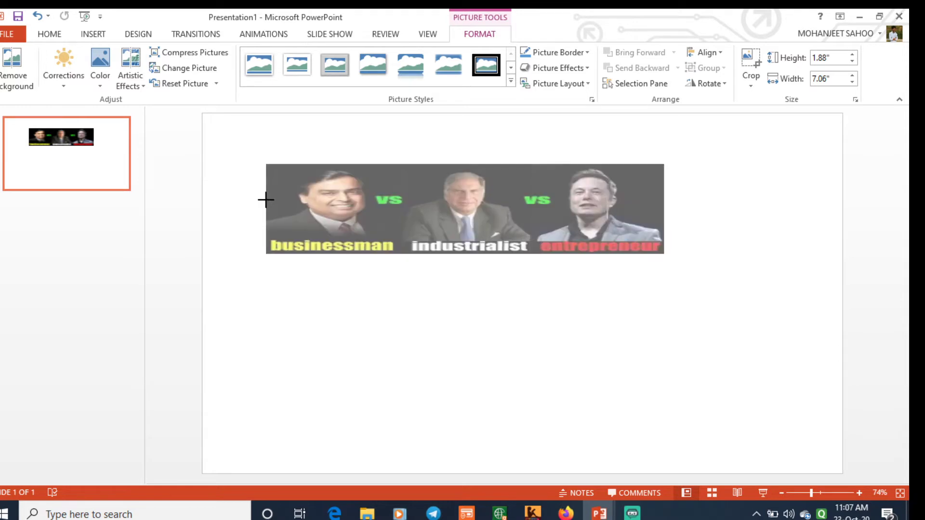
Step: Deselect the widened banner, check the CLASS 5 slide, and return to Presentation1
{"action": "left_click", "coordinate": [406, 421]}
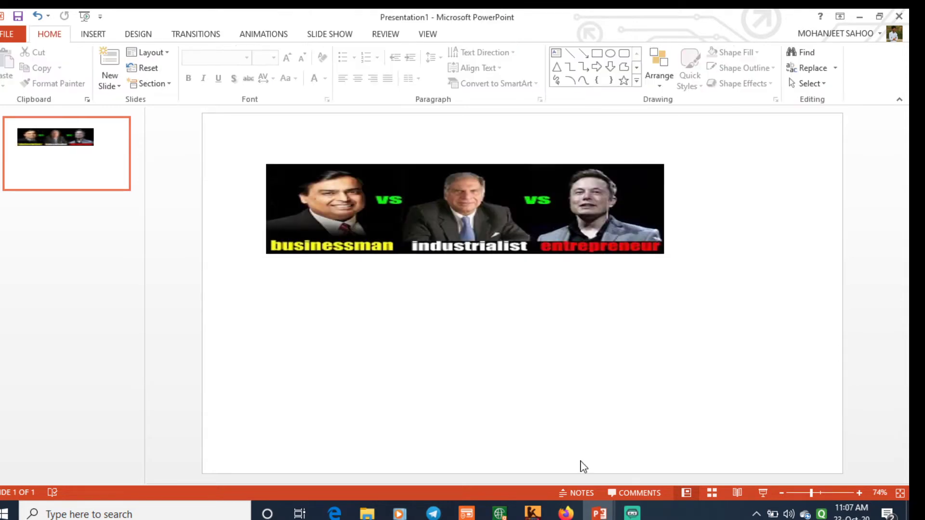
{"action": "mouse_move", "coordinate": [598, 513]}
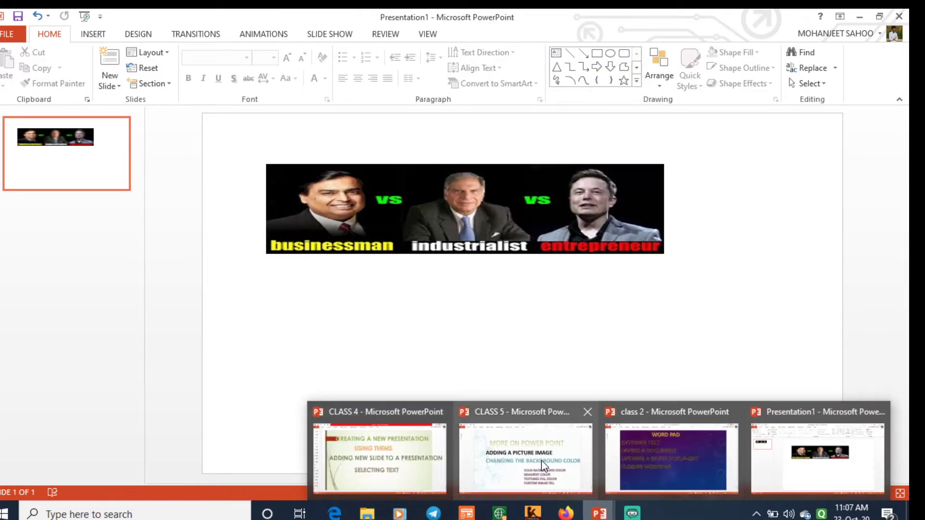
{"action": "left_click", "coordinate": [503, 476]}
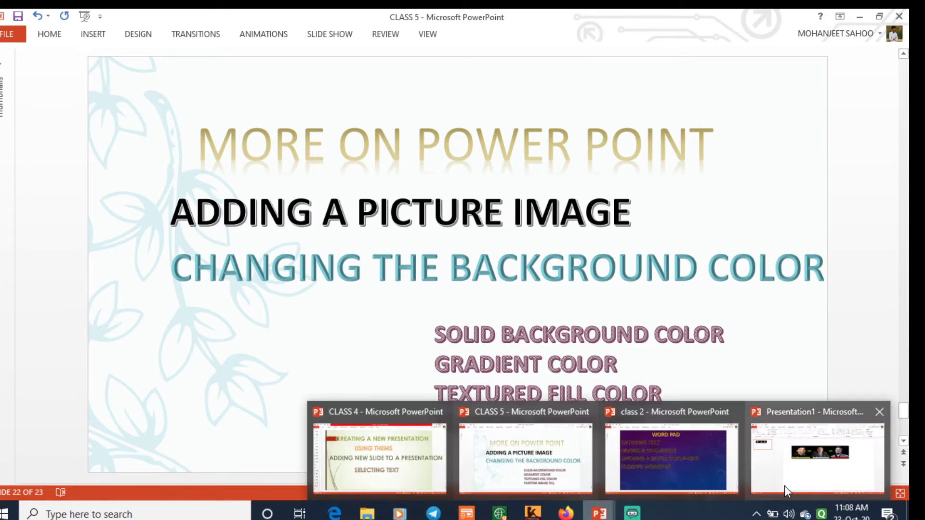
{"action": "left_click", "coordinate": [784, 486]}
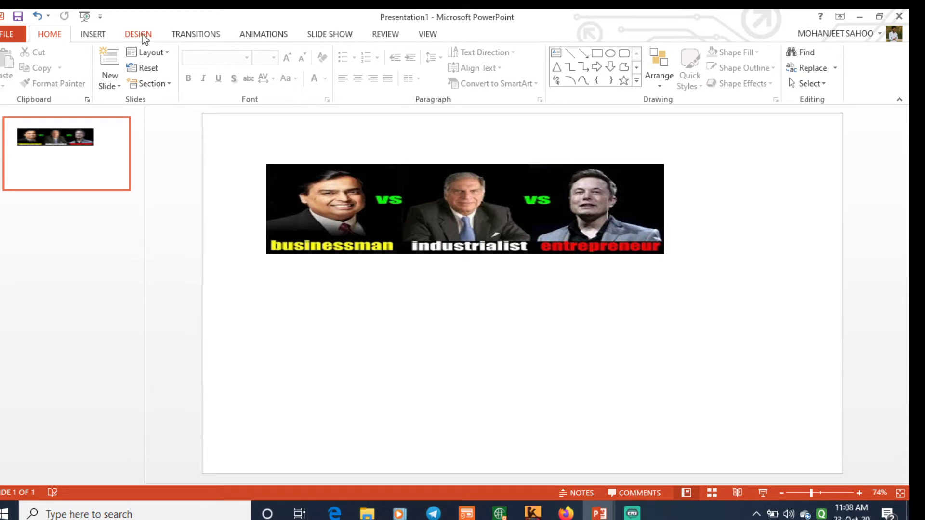
Step: Give the slide a solid red background through Format Background and apply it to all slides
{"action": "left_click", "coordinate": [145, 38]}
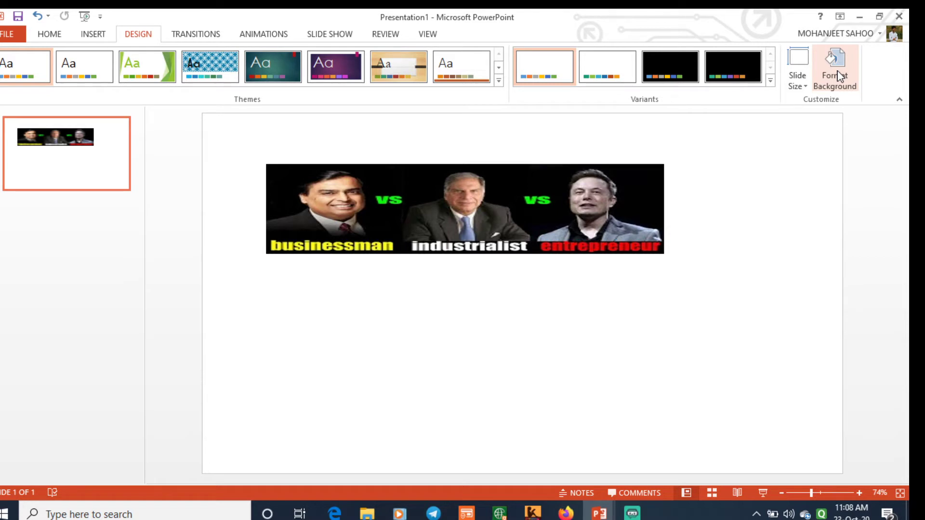
{"action": "left_click", "coordinate": [840, 76]}
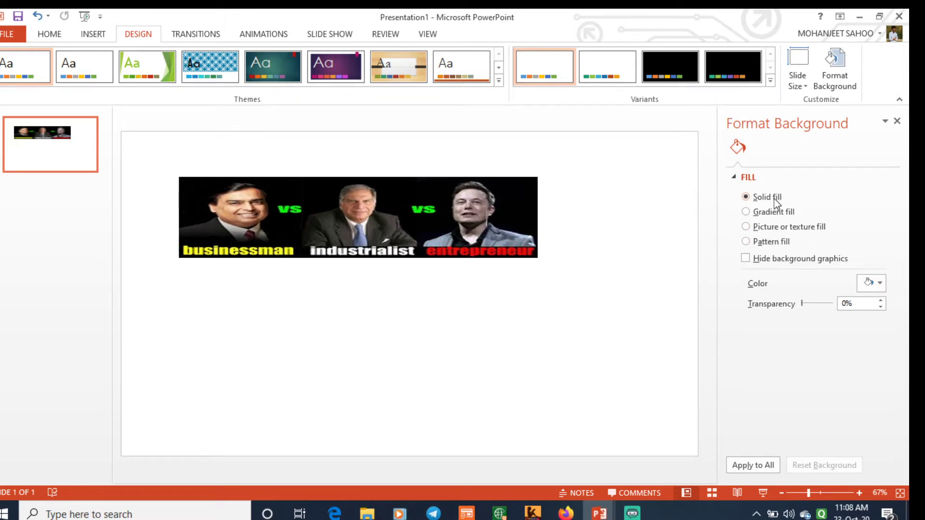
{"action": "left_click", "coordinate": [880, 285]}
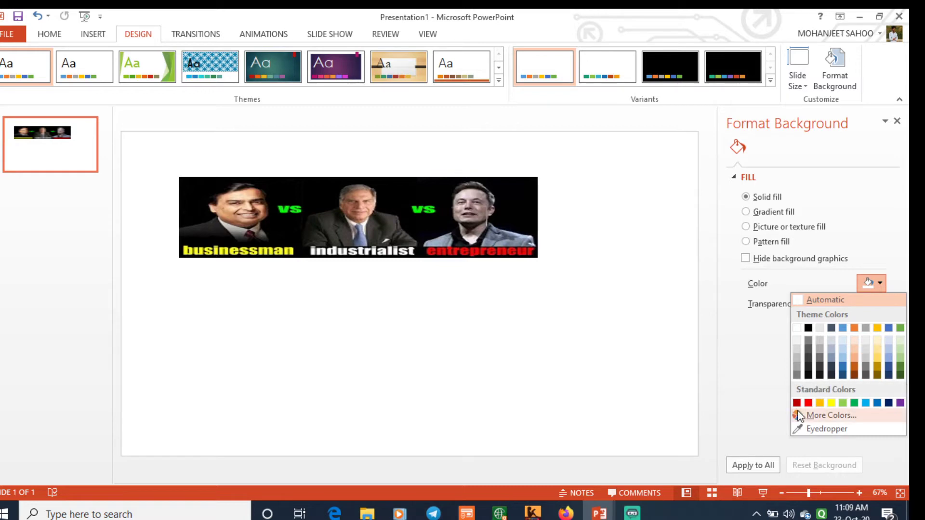
{"action": "left_click", "coordinate": [808, 404]}
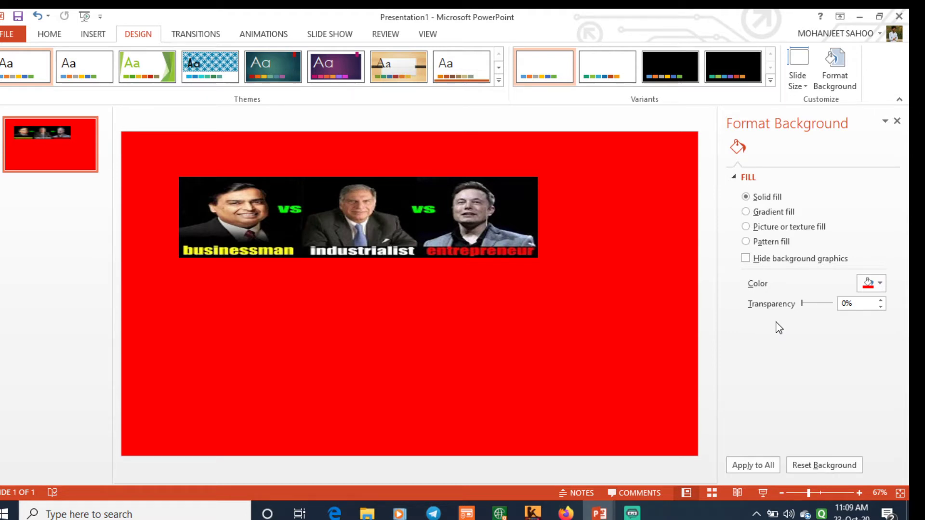
{"action": "left_click", "coordinate": [765, 463]}
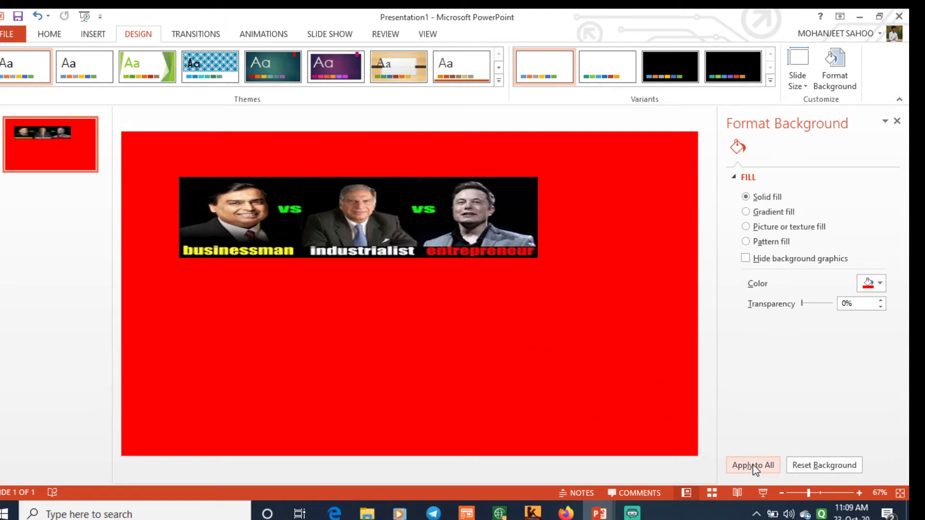
{"action": "left_click", "coordinate": [755, 468]}
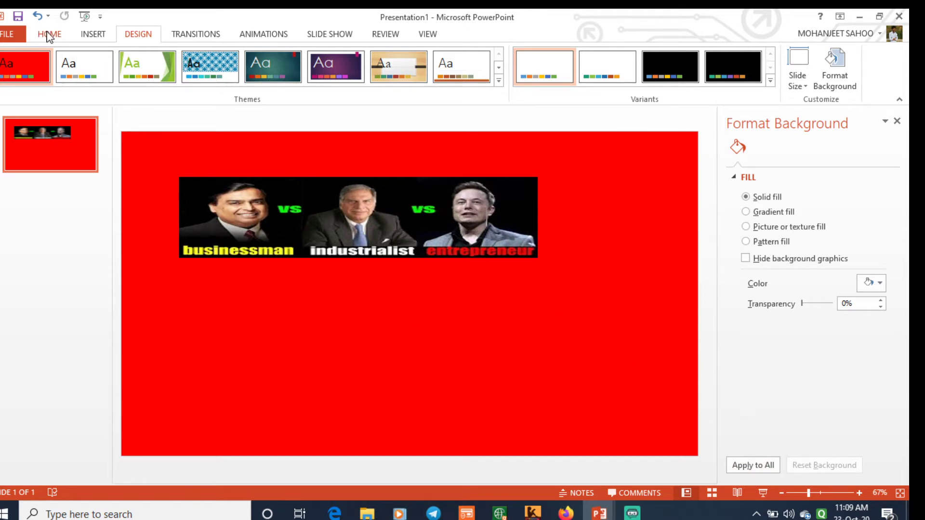
{"action": "left_click", "coordinate": [49, 35]}
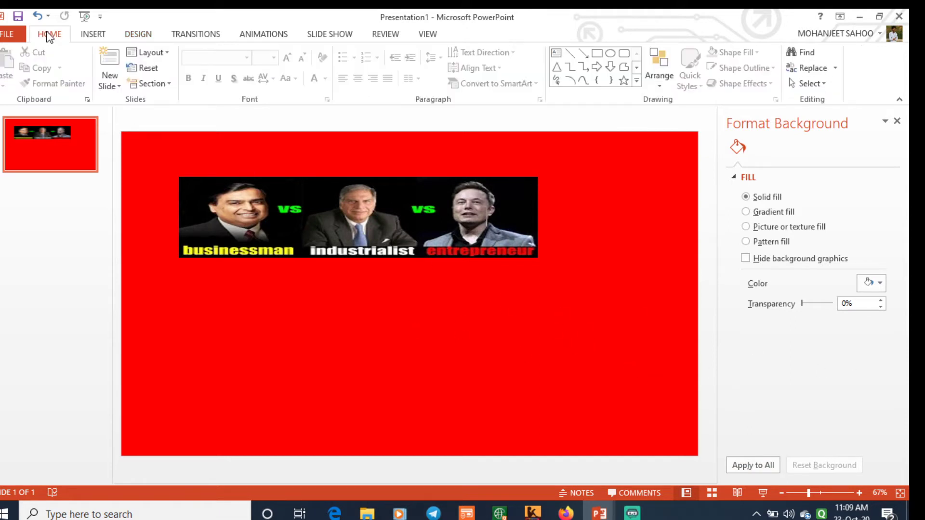
Step: Add a new second slide and go to it
{"action": "left_click", "coordinate": [109, 55]}
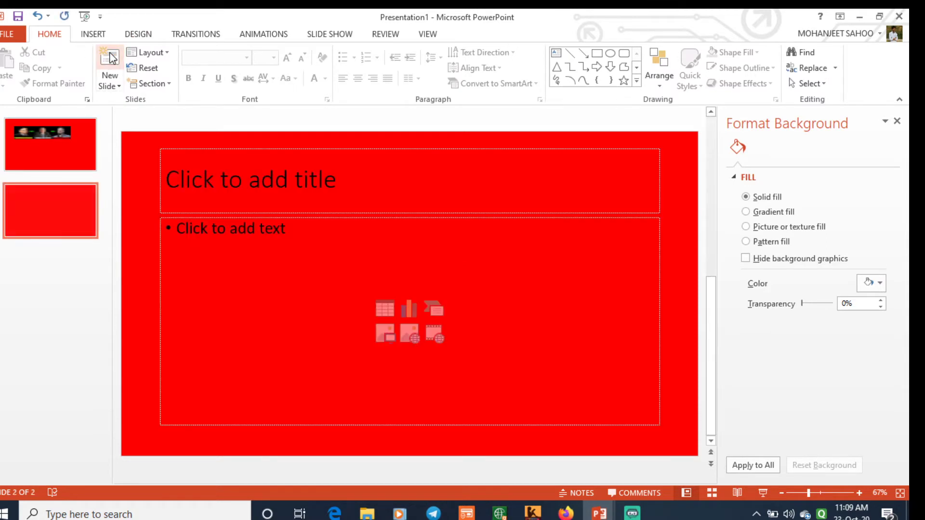
{"action": "left_click", "coordinate": [44, 220]}
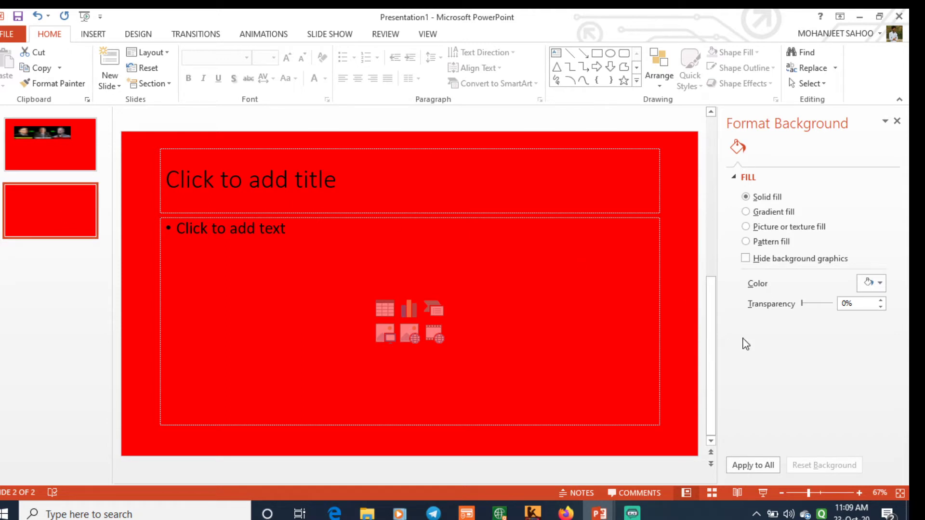
{"action": "left_click", "coordinate": [880, 284]}
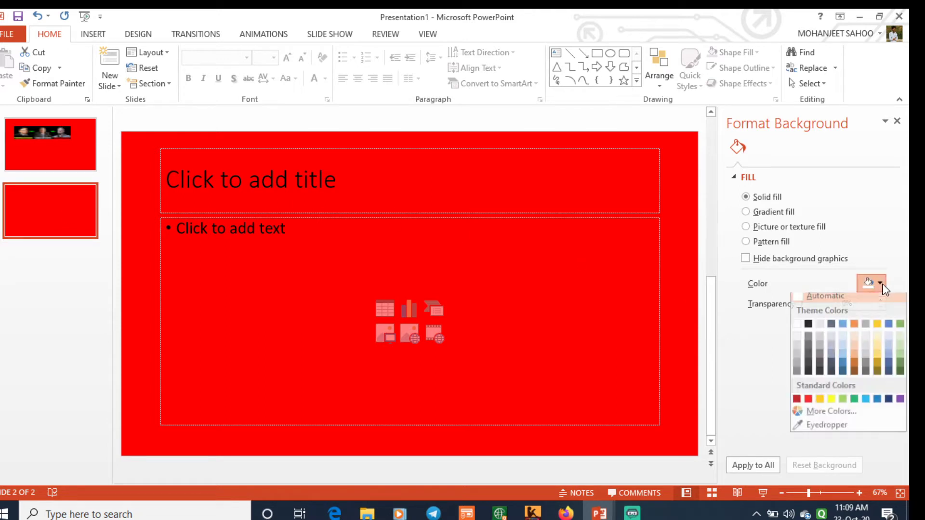
{"action": "key", "text": "Escape"}
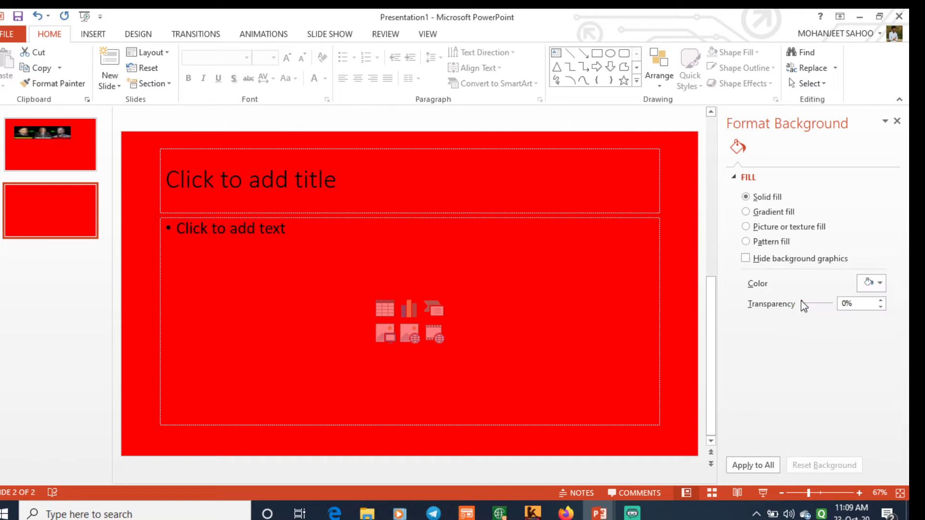
Step: Reset slide 2's background to white and select its content box
{"action": "left_click", "coordinate": [761, 465]}
{"action": "left_click", "coordinate": [879, 285]}
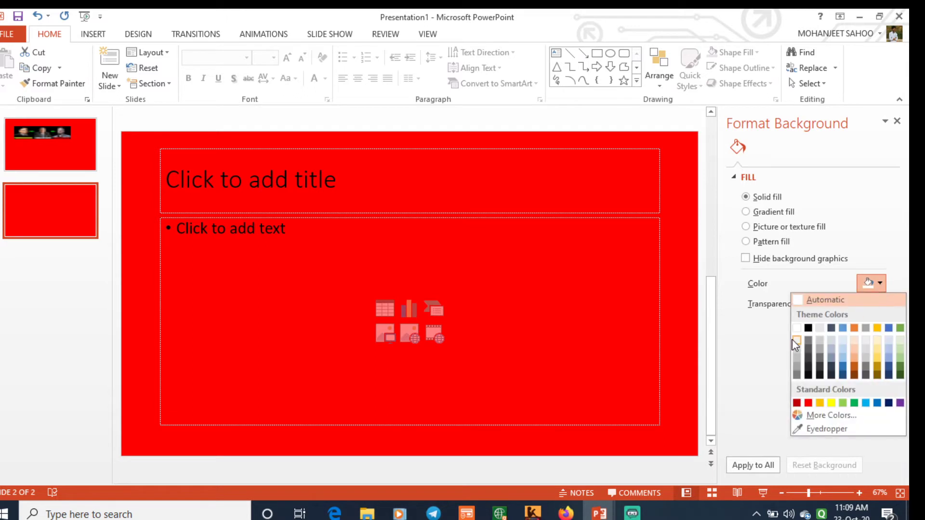
{"action": "key", "text": "Escape"}
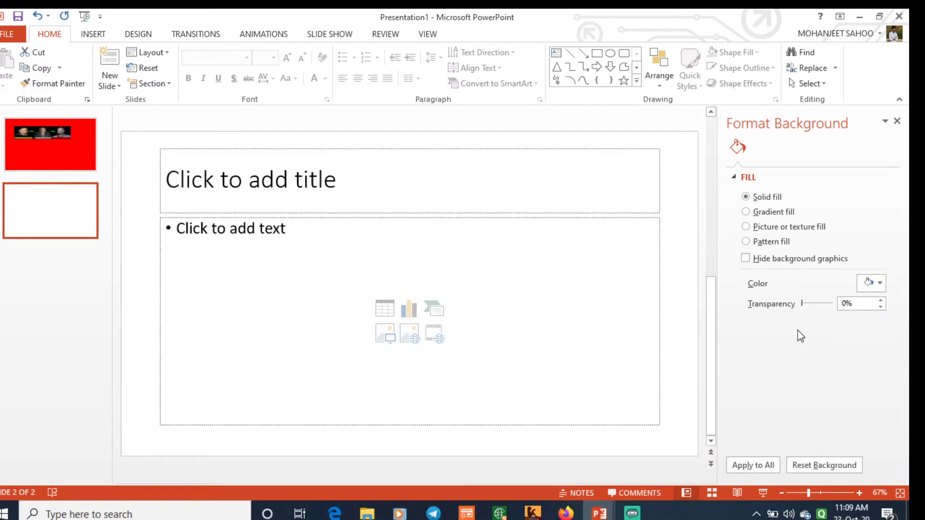
{"action": "left_click", "coordinate": [548, 299]}
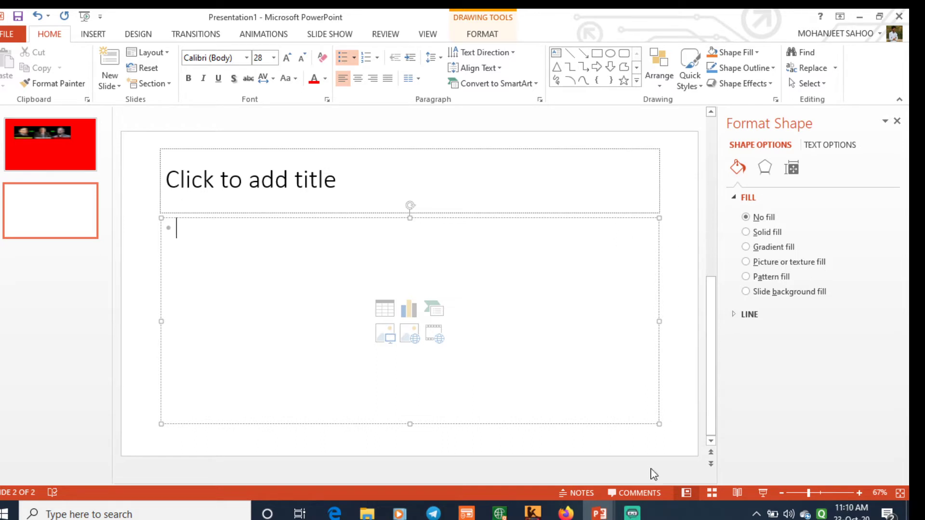
{"action": "mouse_move", "coordinate": [599, 513]}
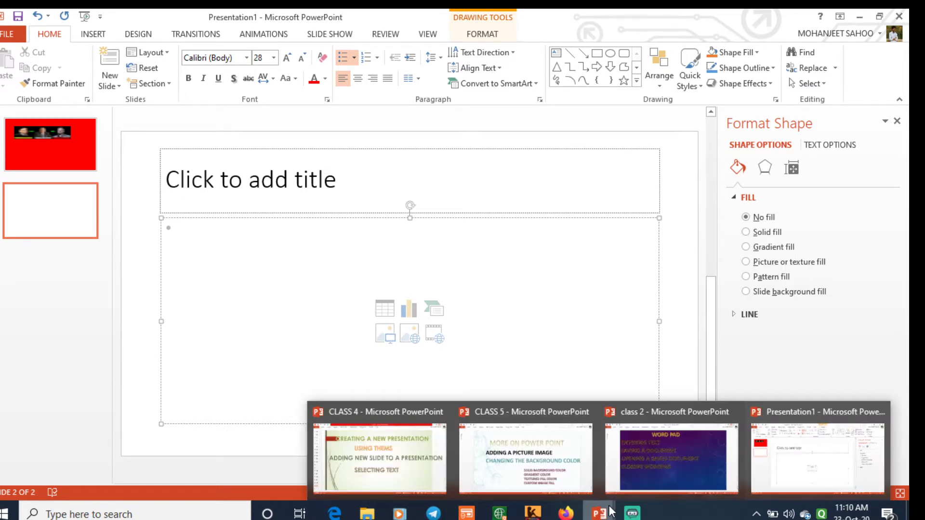
Step: Give the content box a gradient fill, its first stop moved right and coloured dark orange
{"action": "left_click", "coordinate": [560, 447]}
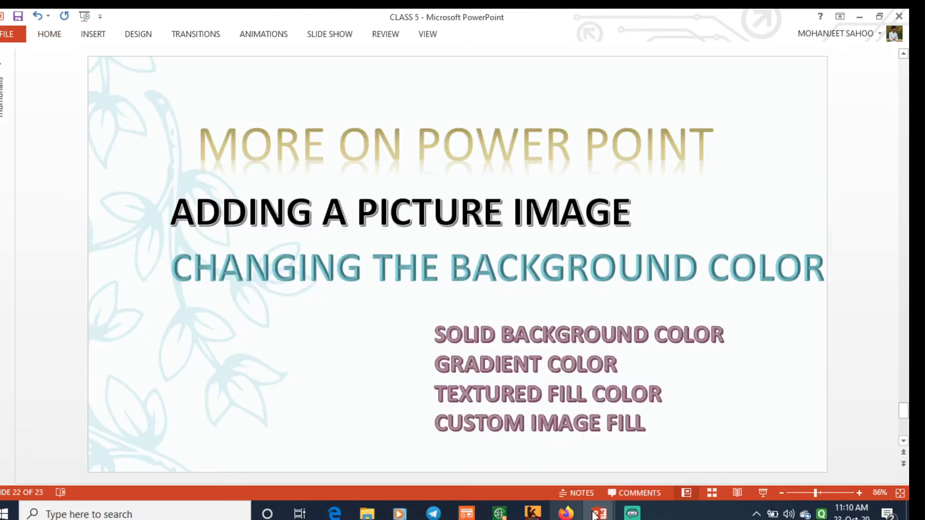
{"action": "mouse_move", "coordinate": [598, 513]}
{"action": "left_click", "coordinate": [794, 452]}
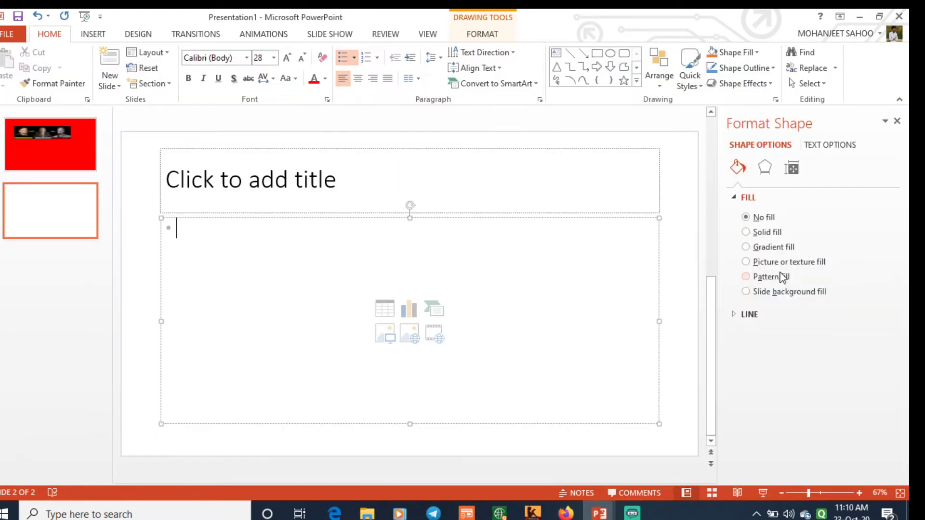
{"action": "left_click", "coordinate": [746, 248]}
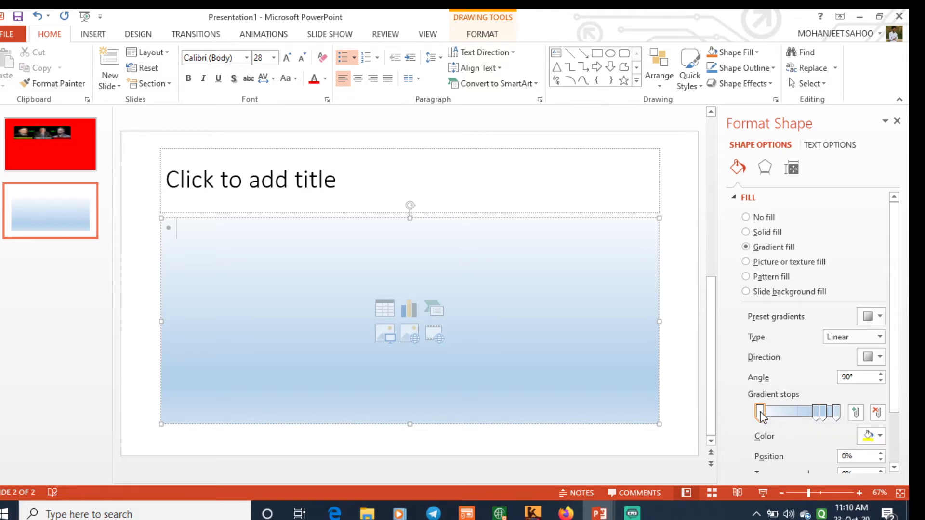
{"action": "left_click_drag", "start_coordinate": [760, 414], "coordinate": [783, 415]}
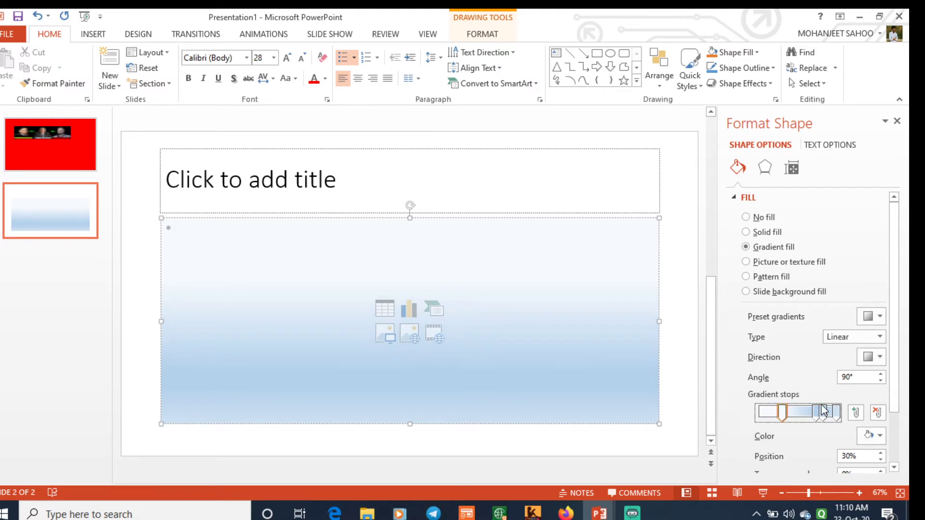
{"action": "left_click", "coordinate": [872, 435]}
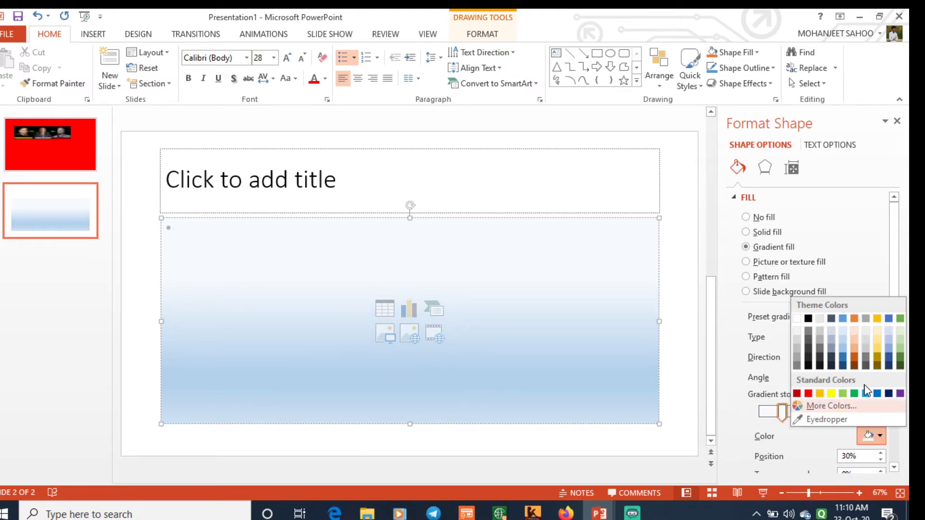
{"action": "left_click", "coordinate": [853, 360]}
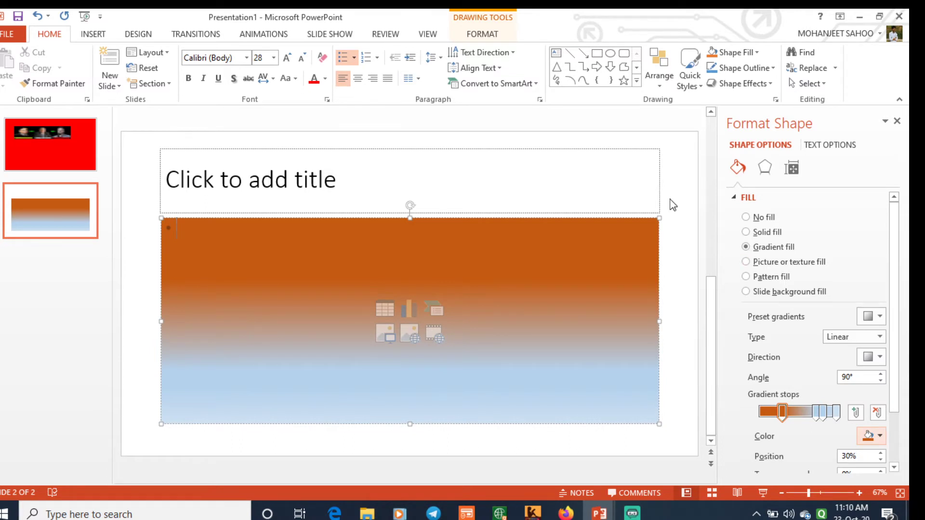
{"action": "left_click", "coordinate": [674, 212]}
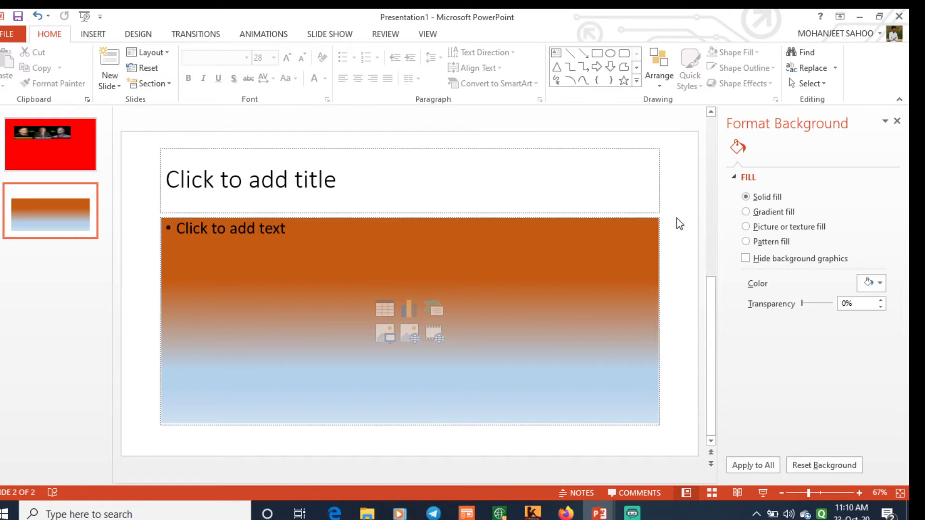
Step: Set the slide background to a gradient with the orange stop at 9%, running diagonally at 135°
{"action": "left_click", "coordinate": [746, 212]}
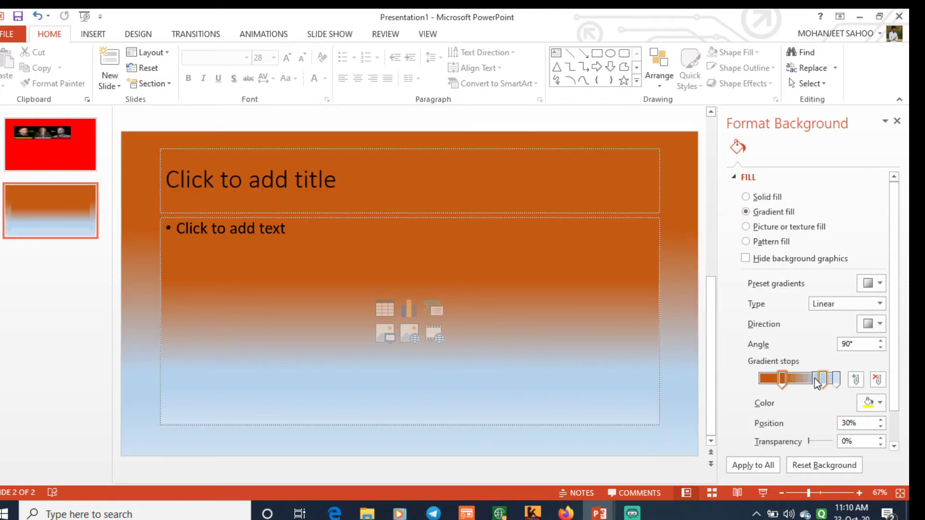
{"action": "left_click_drag", "start_coordinate": [782, 379], "coordinate": [766, 379]}
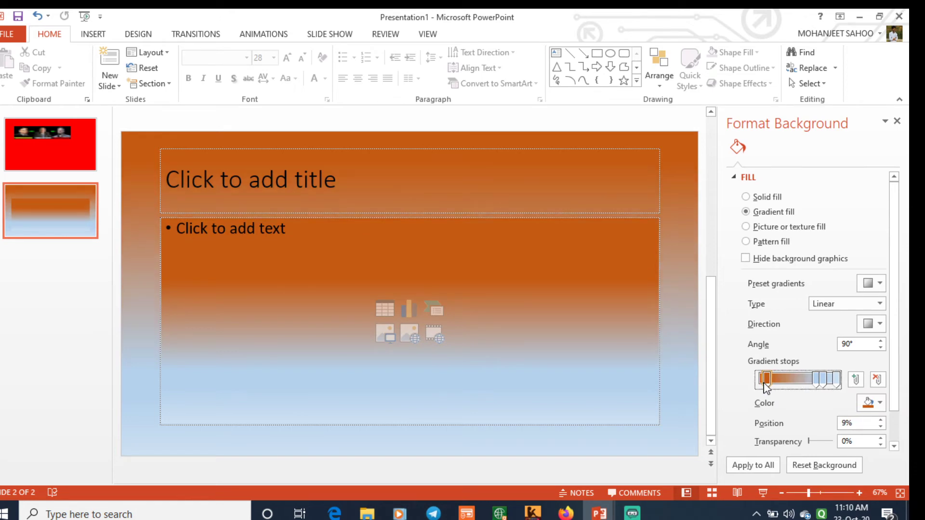
{"action": "left_click", "coordinate": [878, 324]}
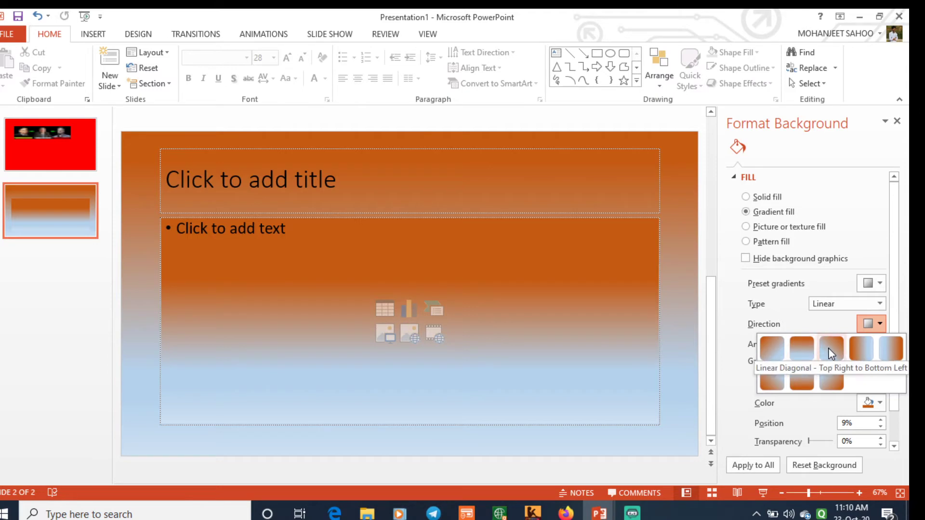
{"action": "left_click", "coordinate": [828, 348]}
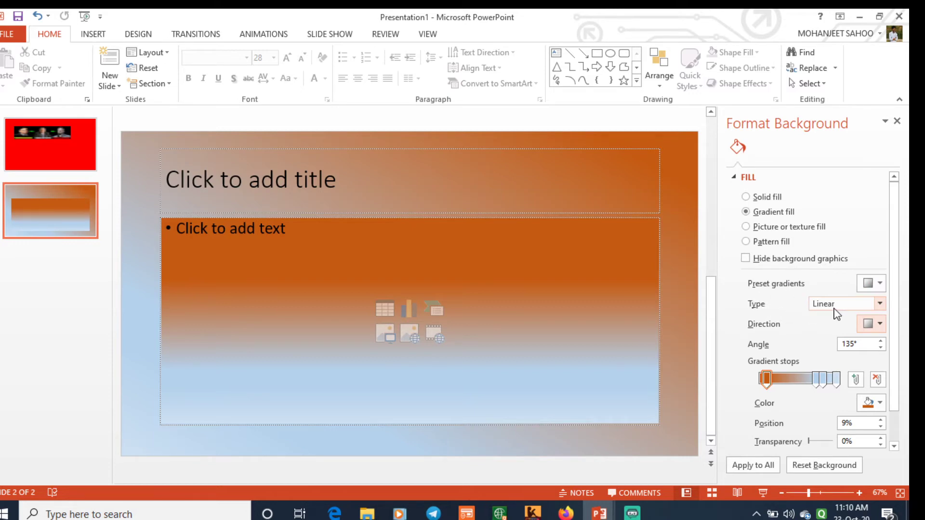
Step: Cycle the background gradient through Radial, Rectangular, Path and Shade from title, ending on Linear at 45°
{"action": "left_click", "coordinate": [870, 307]}
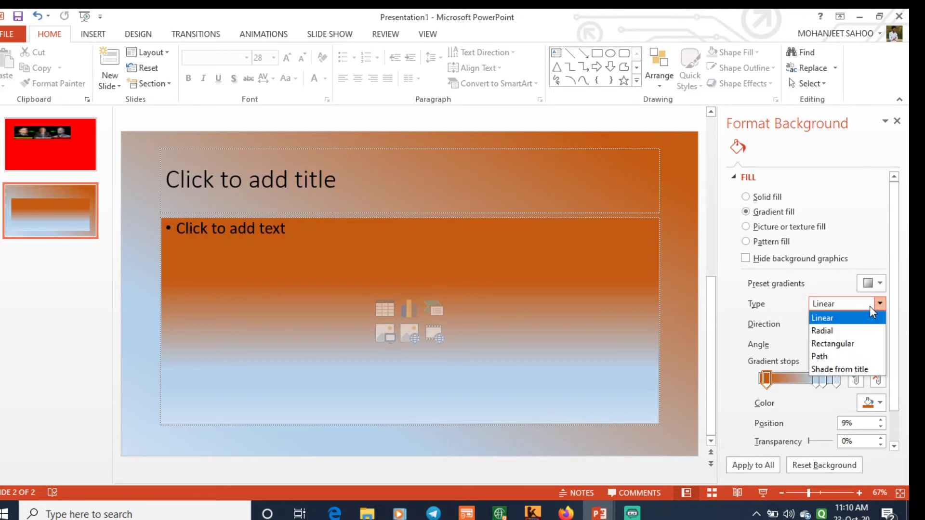
{"action": "left_click", "coordinate": [849, 332]}
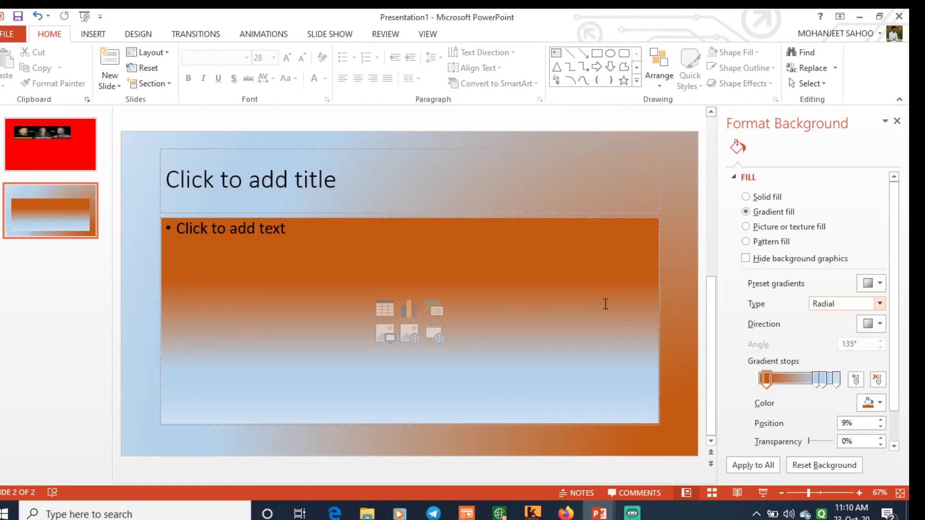
{"action": "left_click", "coordinate": [864, 311]}
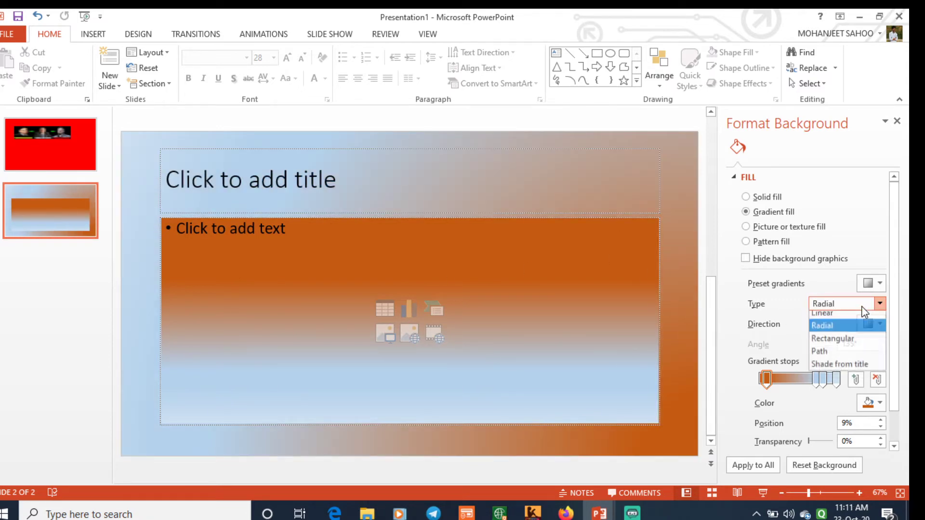
{"action": "left_click", "coordinate": [843, 345]}
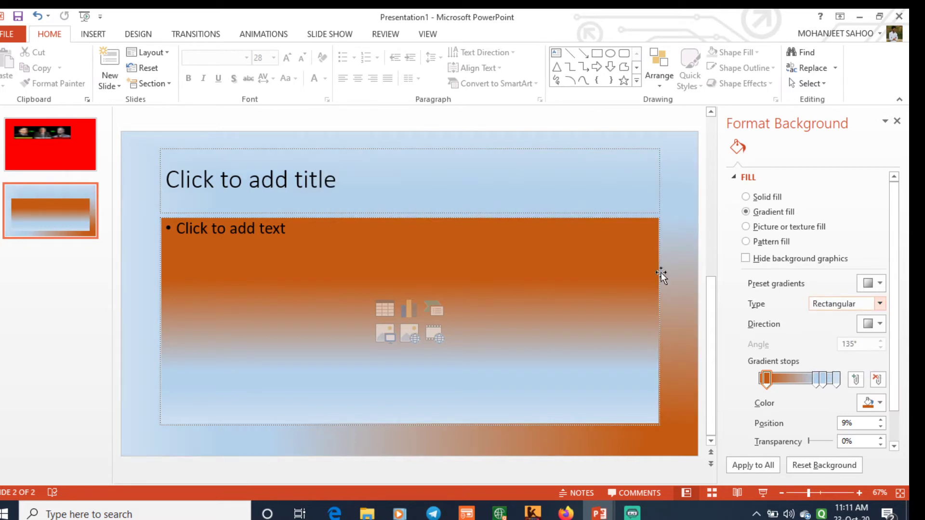
{"action": "left_click", "coordinate": [866, 313]}
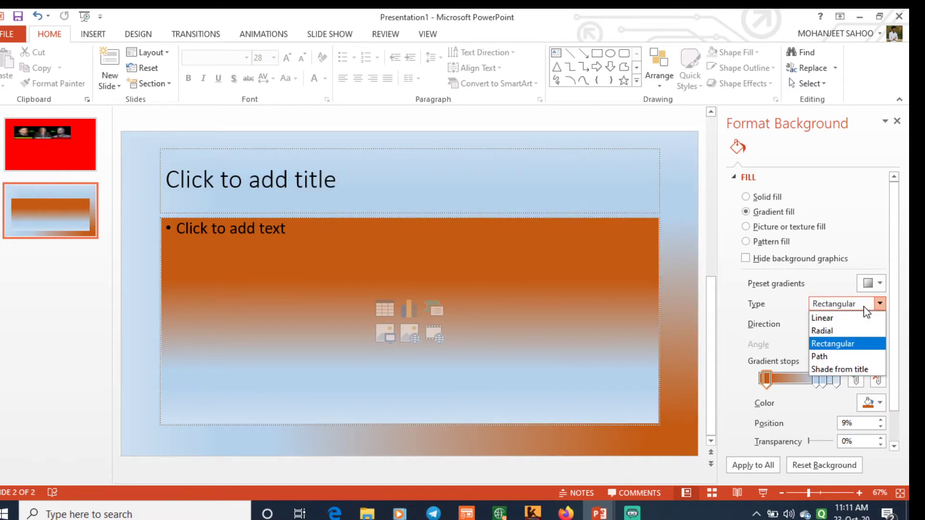
{"action": "left_click", "coordinate": [836, 357]}
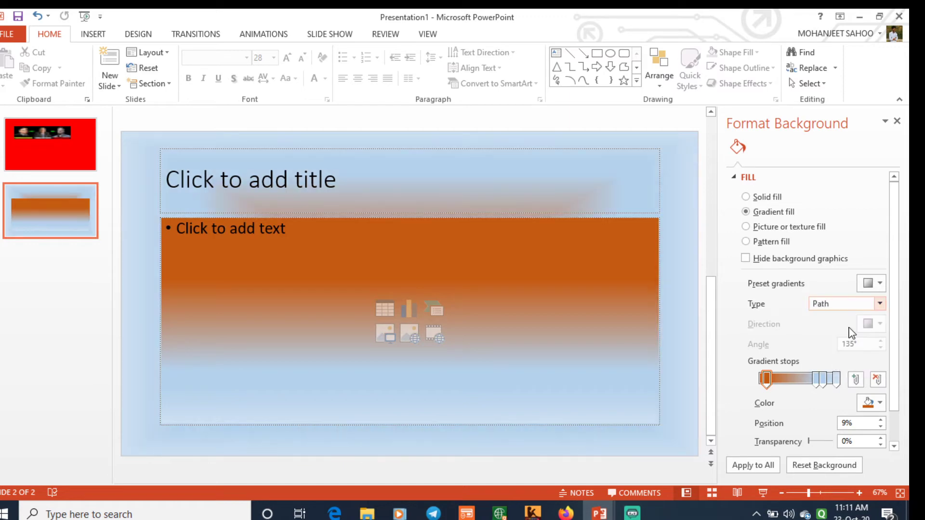
{"action": "left_click", "coordinate": [866, 312]}
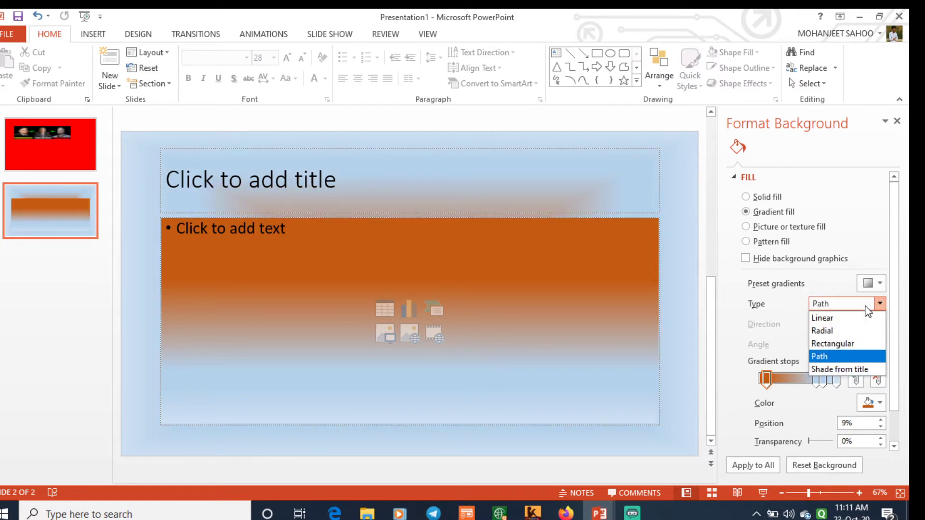
{"action": "left_click", "coordinate": [844, 369]}
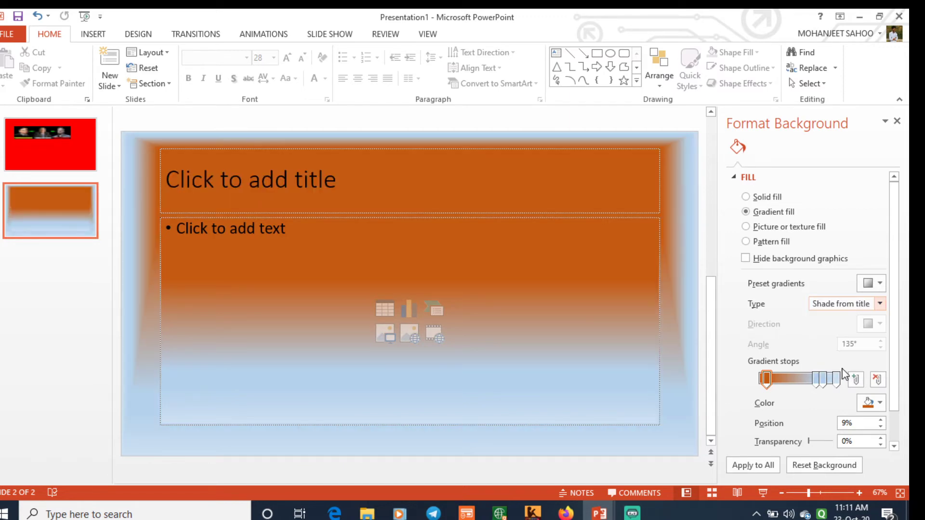
{"action": "left_click", "coordinate": [843, 309]}
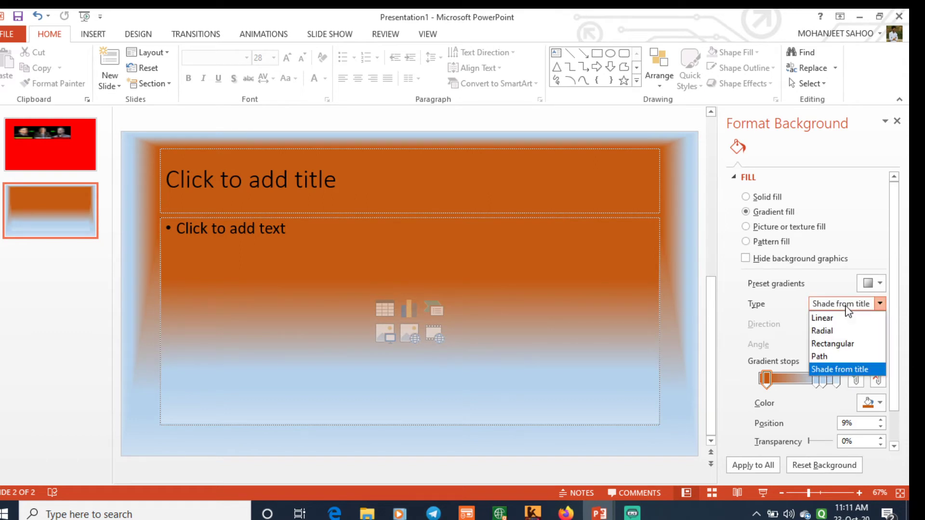
{"action": "left_click", "coordinate": [837, 321]}
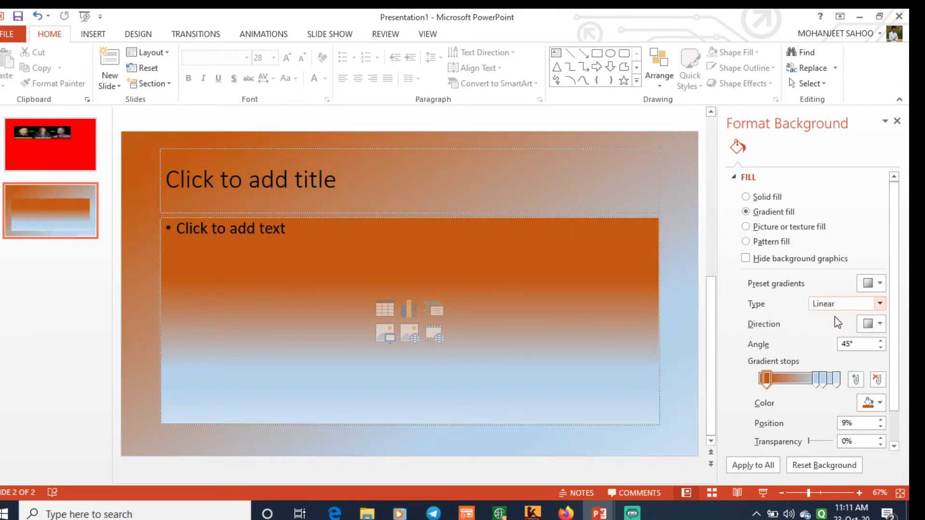
Step: Move the gradient stops to 61% and 91%, apply the gradient to all slides, and view slide 1
{"action": "left_click", "coordinate": [817, 379]}
{"action": "mouse_move", "coordinate": [817, 380]}
{"action": "left_mouse_down"}
{"action": "mouse_move", "coordinate": [805, 379]}
{"action": "mouse_move", "coordinate": [813, 380]}
{"action": "left_mouse_up"}
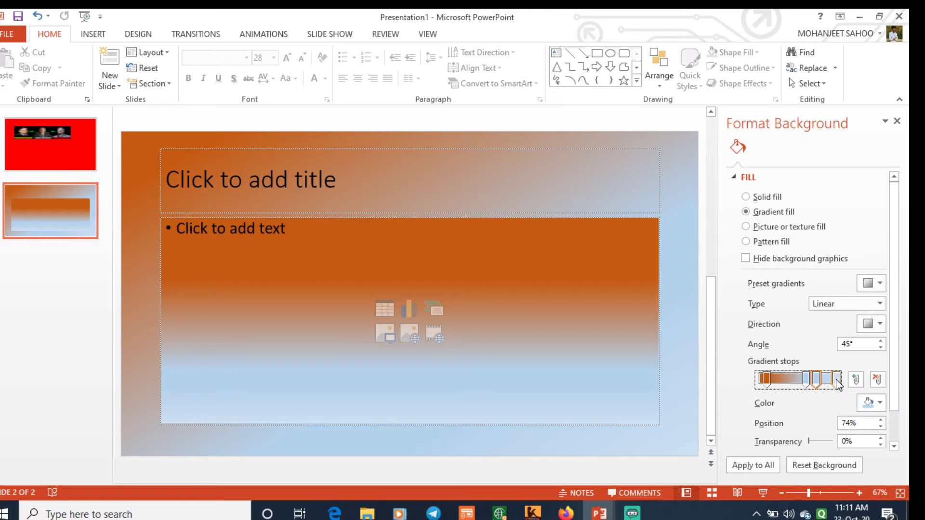
{"action": "left_click_drag", "start_coordinate": [837, 384], "coordinate": [829, 384]}
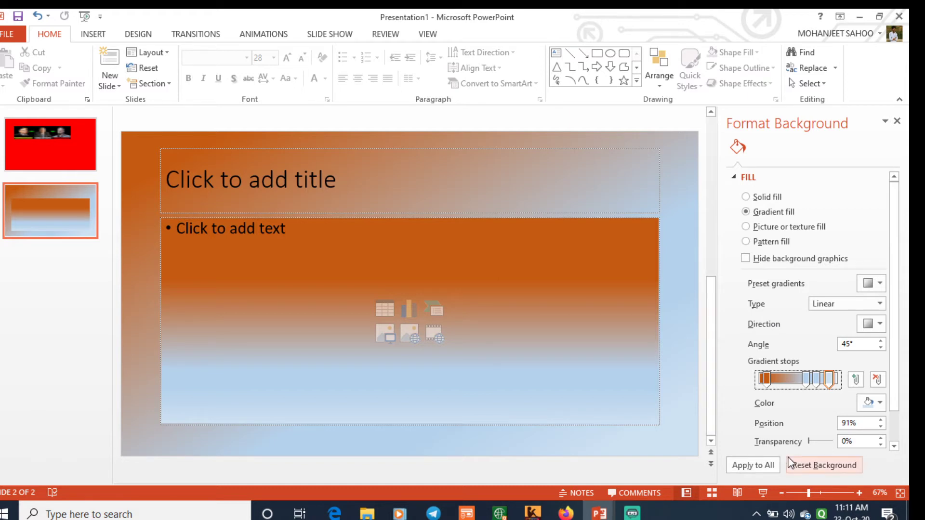
{"action": "left_click", "coordinate": [757, 471]}
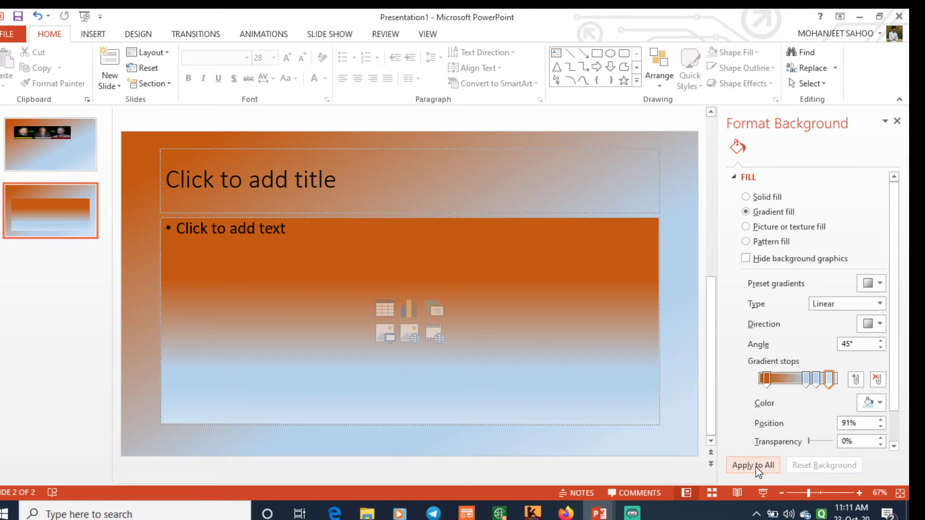
{"action": "left_click", "coordinate": [57, 159]}
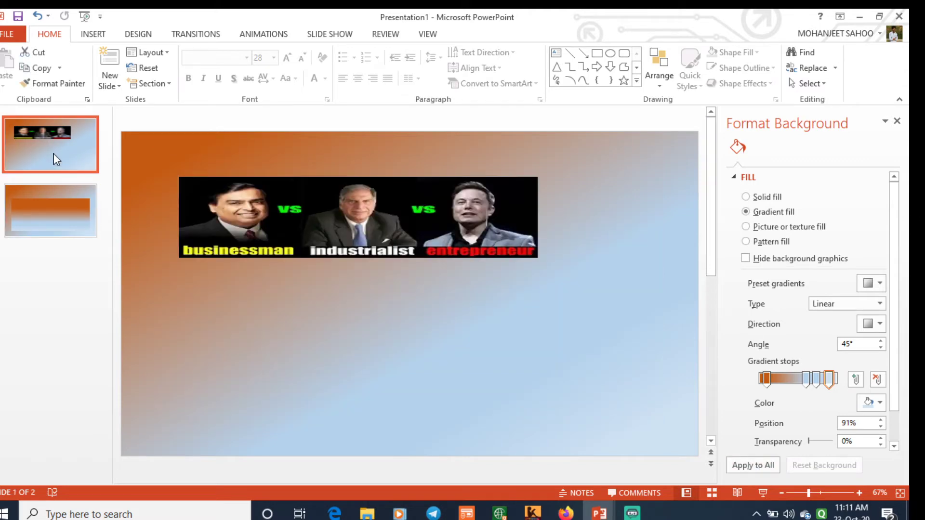
Step: Go to slide 2, glance at CLASS 5 and return to Presentation1, then close Format Background
{"action": "left_click", "coordinate": [37, 214]}
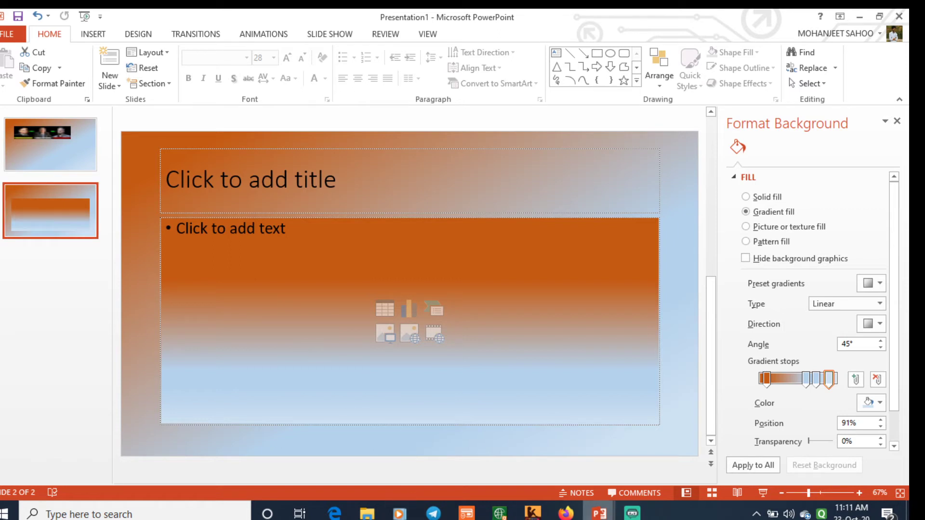
{"action": "mouse_move", "coordinate": [599, 513]}
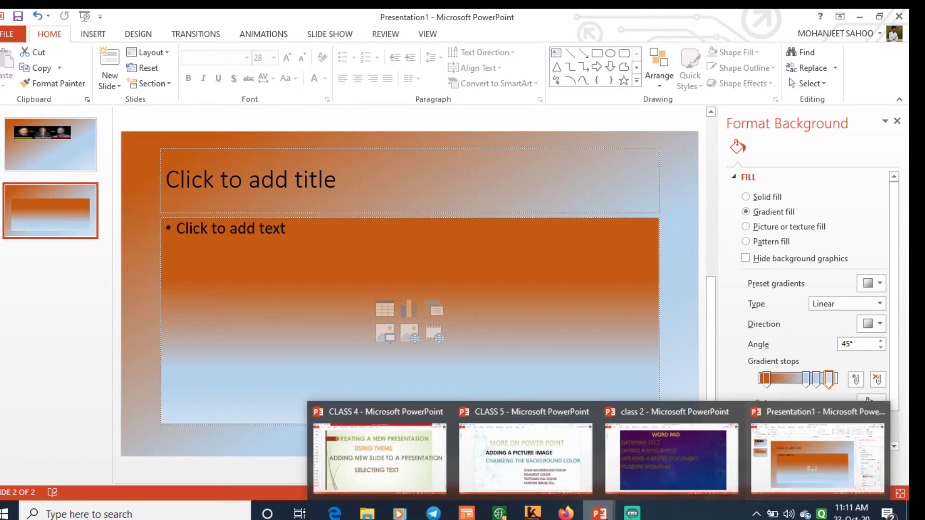
{"action": "left_click", "coordinate": [490, 481]}
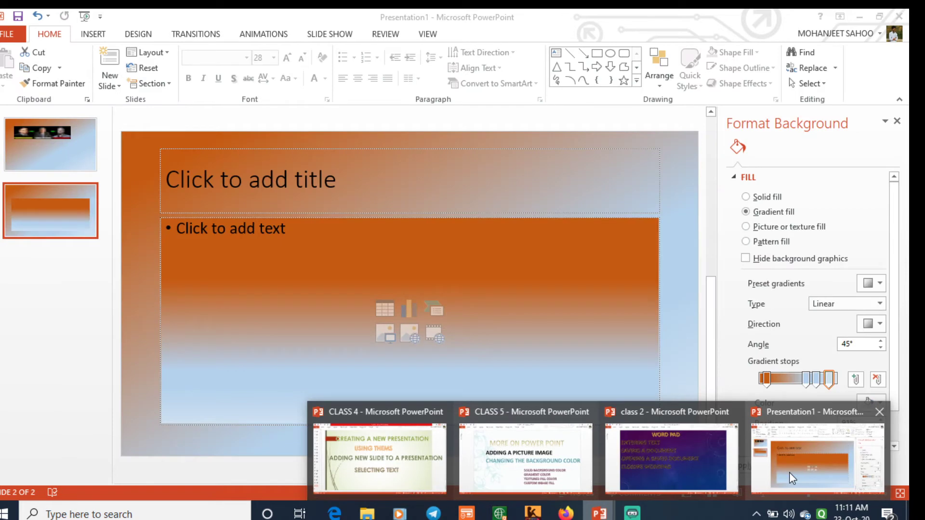
{"action": "left_click", "coordinate": [789, 472]}
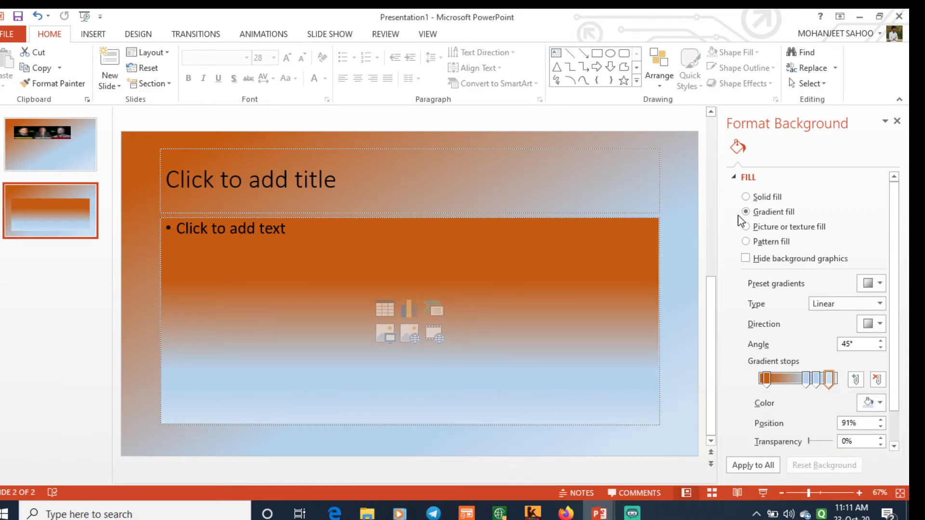
{"action": "left_click", "coordinate": [897, 121]}
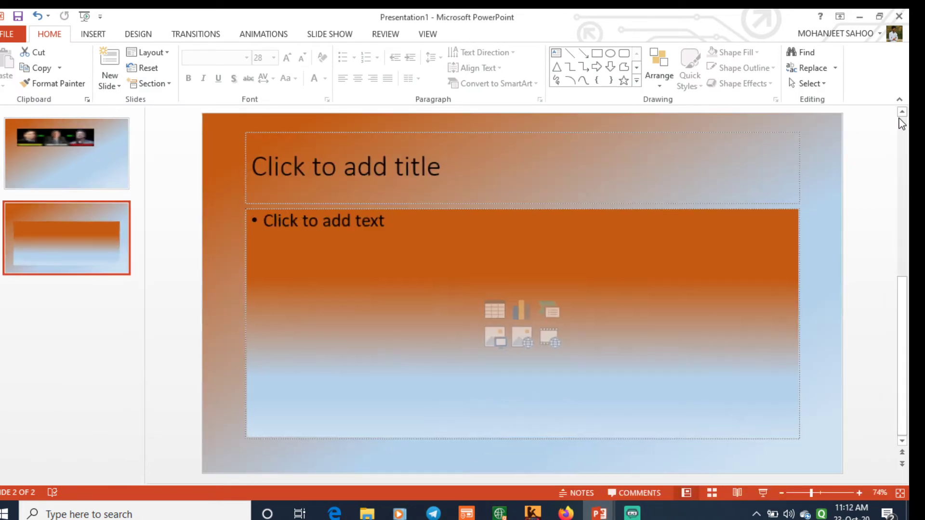
Step: Reopen Format Background for slide 2, select a gradient stop, and reset the background
{"action": "left_click", "coordinate": [130, 33]}
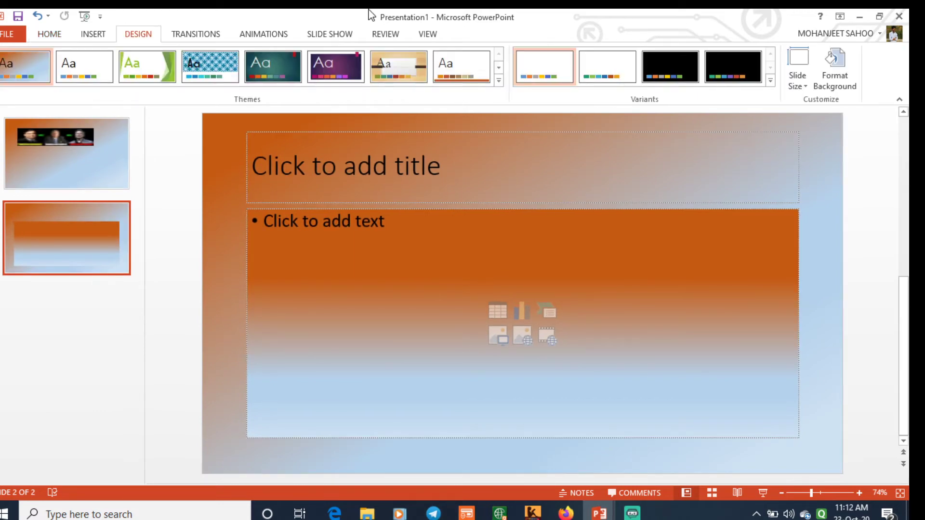
{"action": "left_click", "coordinate": [829, 77]}
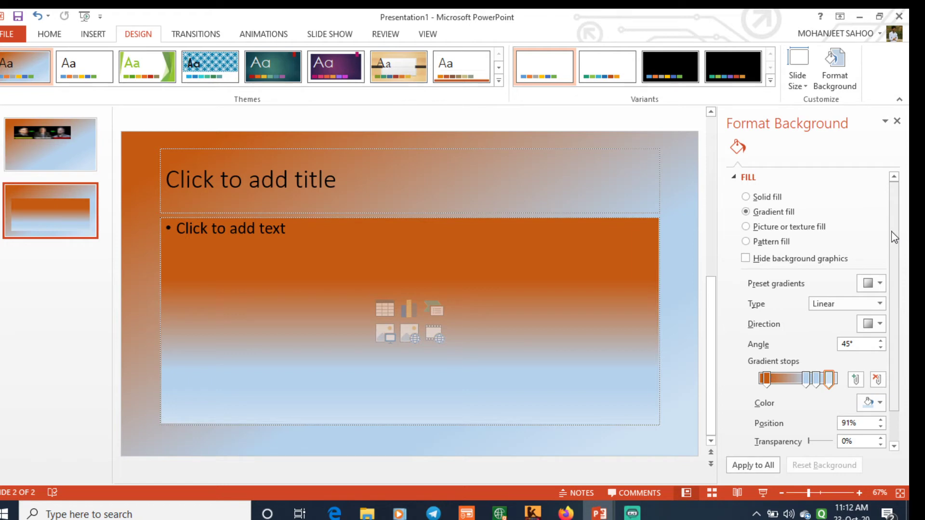
{"action": "left_click_drag", "start_coordinate": [893, 237], "coordinate": [900, 256]}
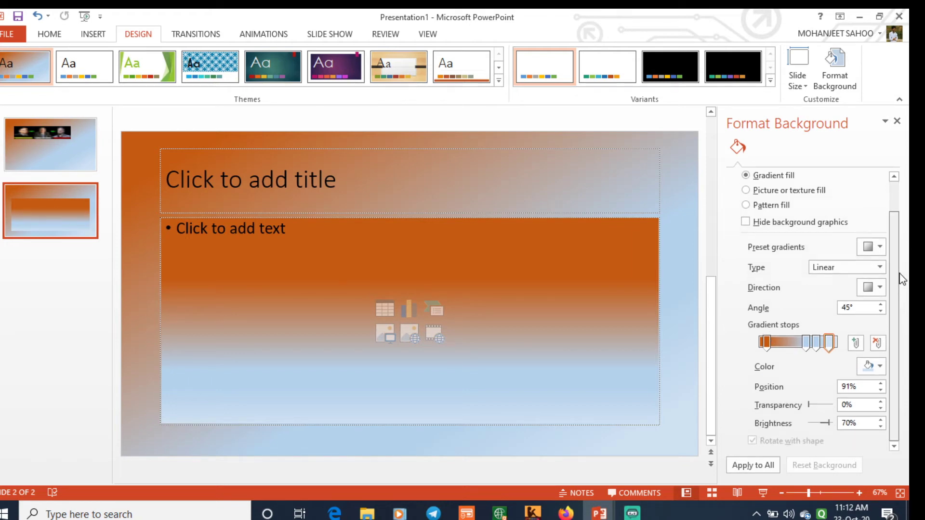
{"action": "left_click", "coordinate": [808, 352]}
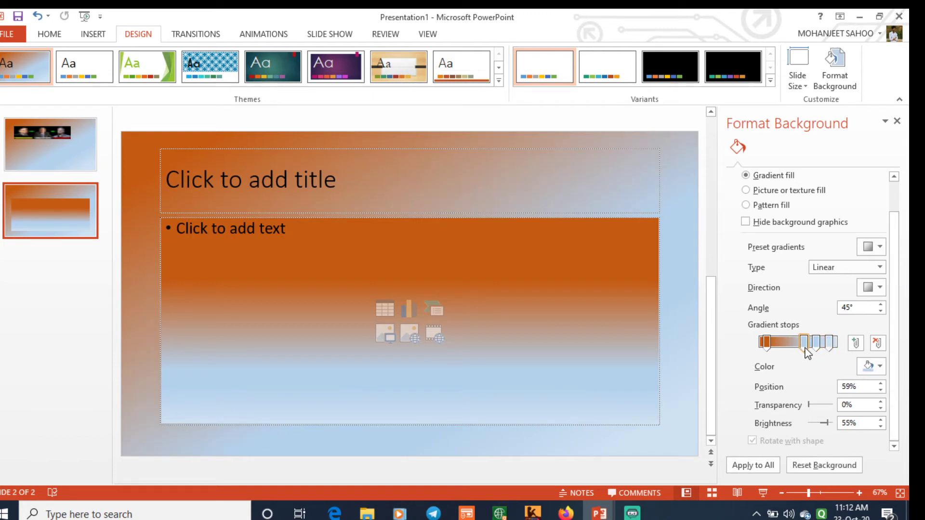
{"action": "left_click", "coordinate": [810, 465]}
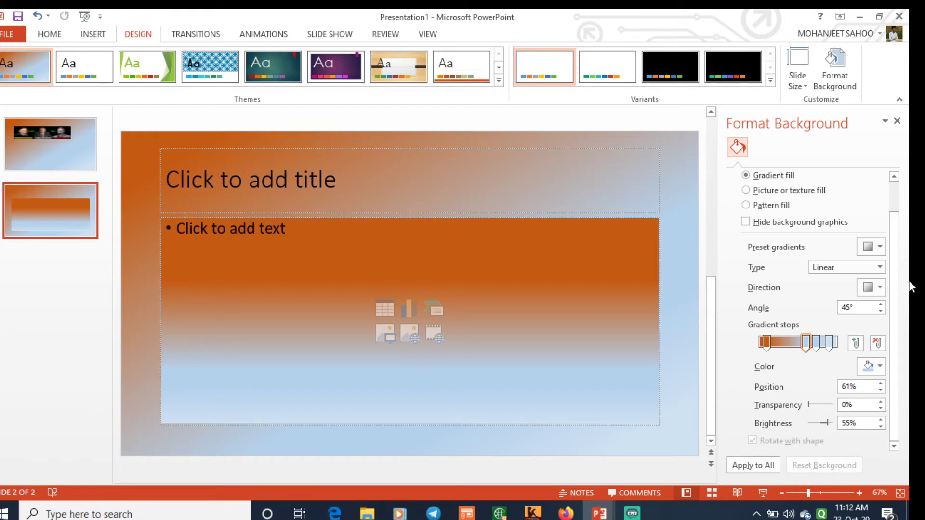
{"action": "left_click_drag", "start_coordinate": [893, 278], "coordinate": [895, 243]}
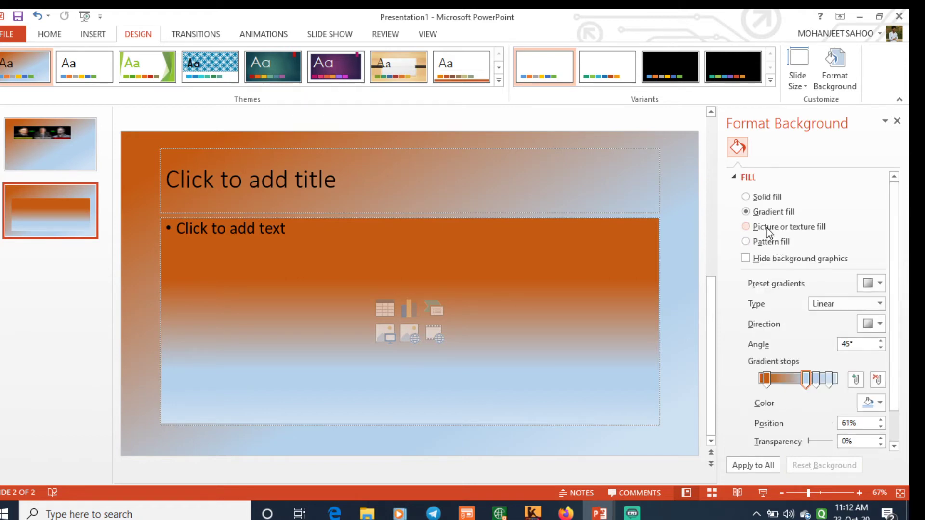
Step: Fill slide 2's background with a woven texture
{"action": "left_click", "coordinate": [779, 230]}
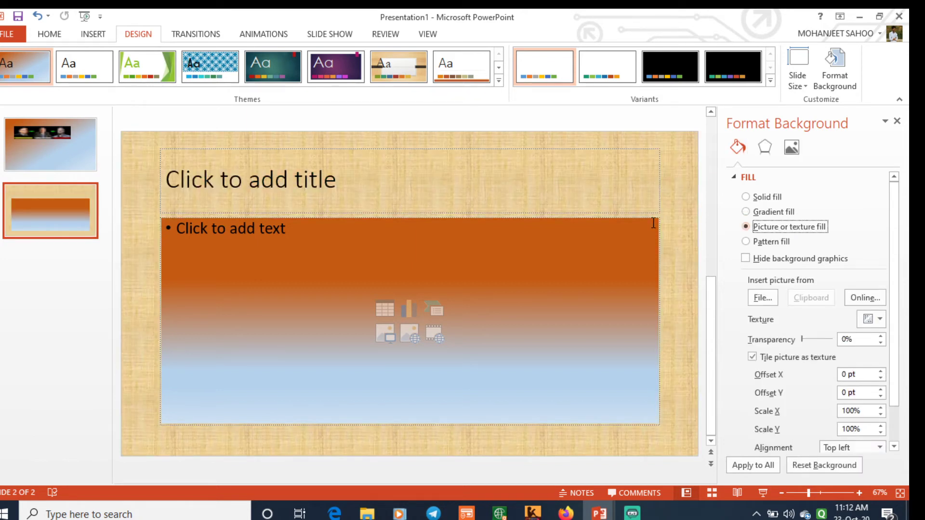
{"action": "left_click", "coordinate": [688, 252]}
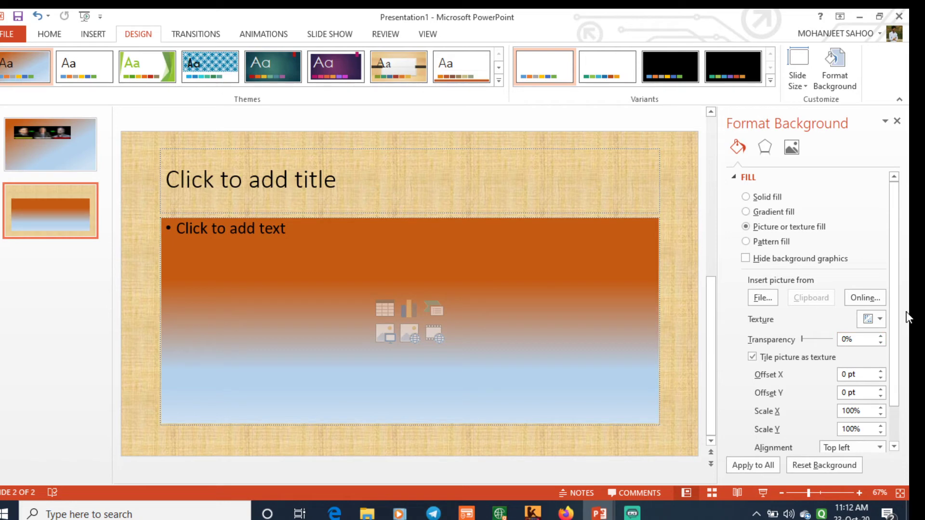
{"action": "left_click_drag", "start_coordinate": [895, 339], "coordinate": [897, 376]}
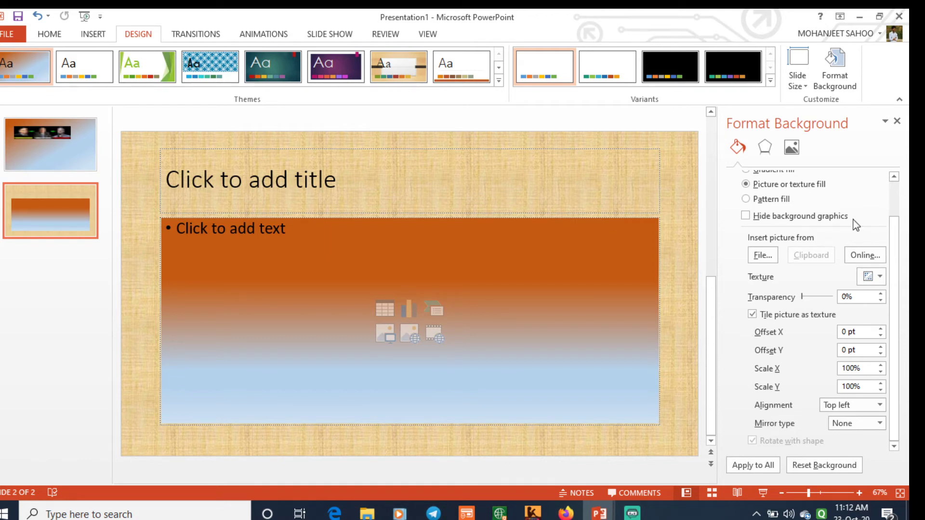
{"action": "left_click_drag", "start_coordinate": [895, 248], "coordinate": [896, 240]}
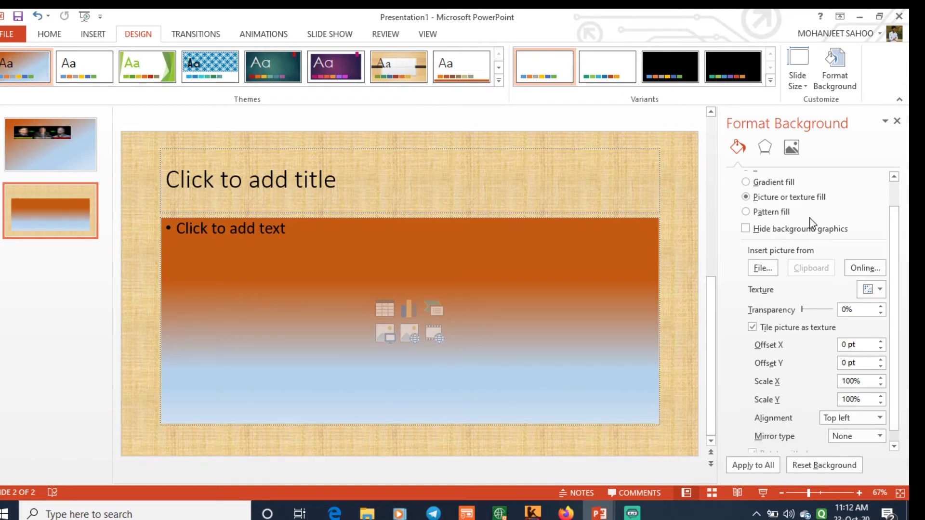
Step: Change slide 2's background to the fine dotted pattern fill
{"action": "left_click", "coordinate": [776, 212]}
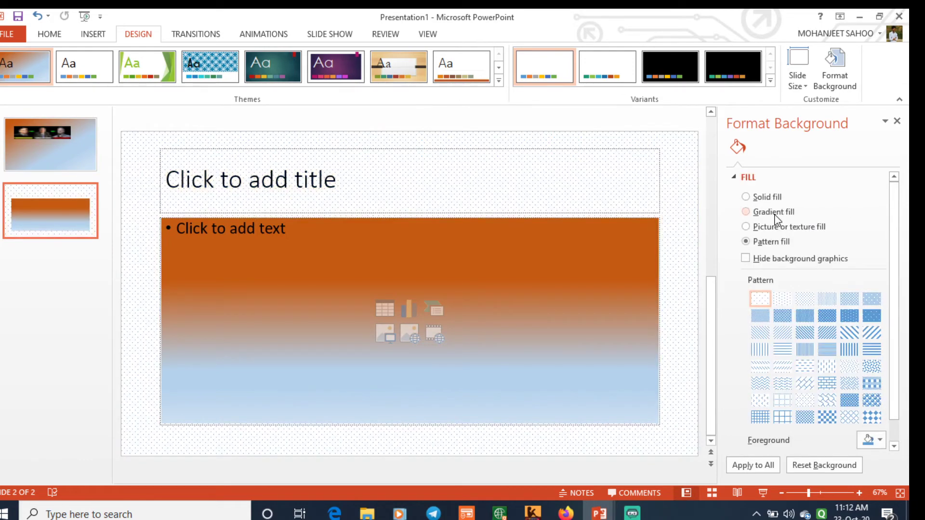
{"action": "left_click", "coordinate": [805, 302]}
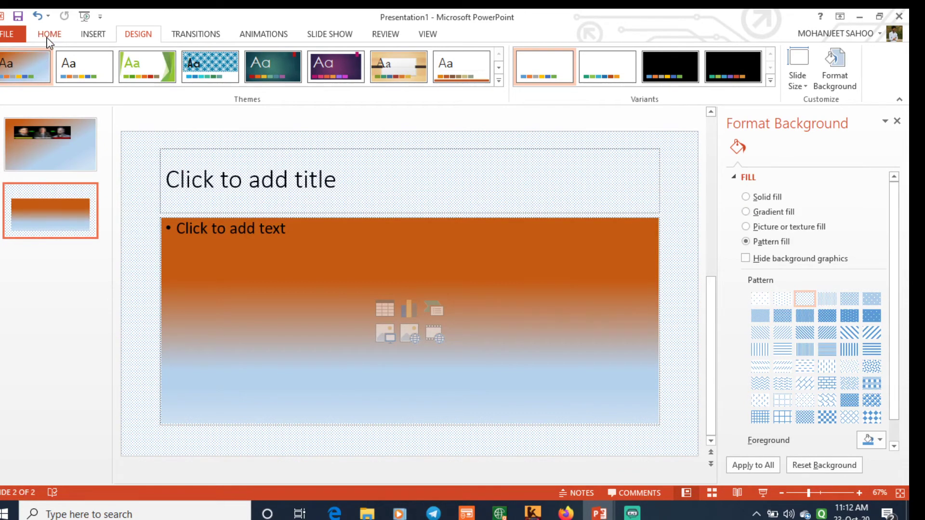
{"action": "left_click", "coordinate": [49, 36]}
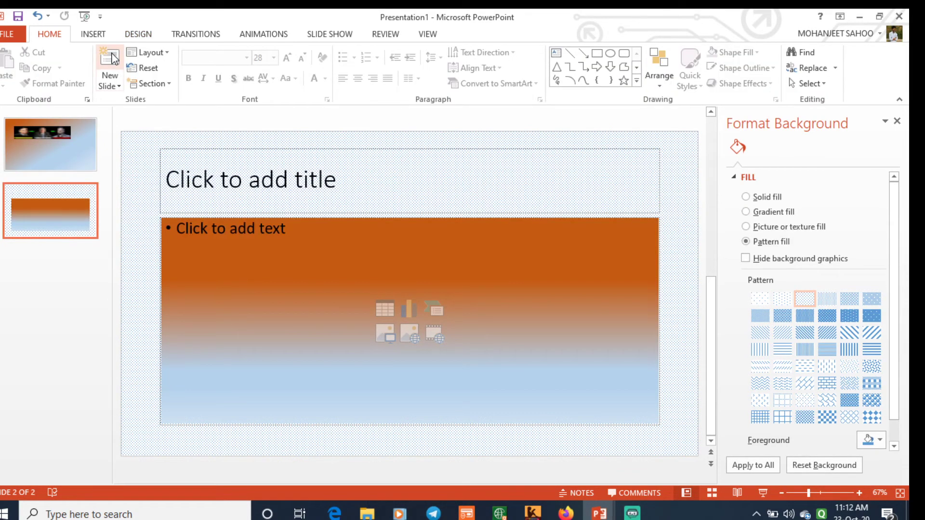
Step: Add a third slide and delete its content and title placeholders
{"action": "left_click", "coordinate": [111, 58]}
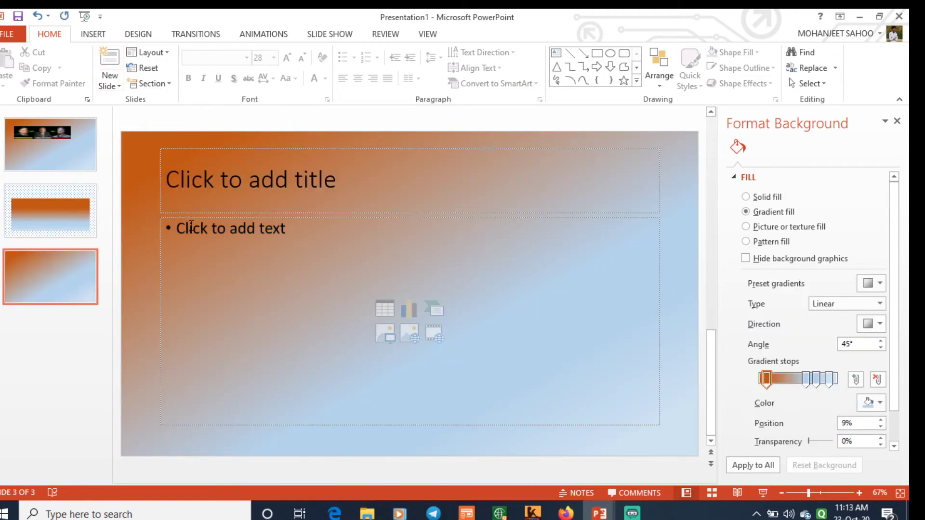
{"action": "left_click", "coordinate": [160, 229]}
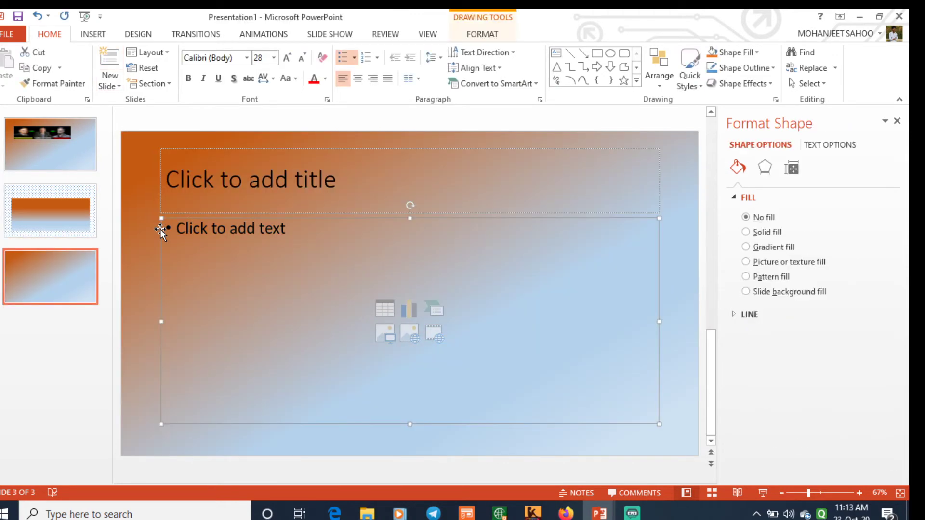
{"action": "key", "text": "Delete"}
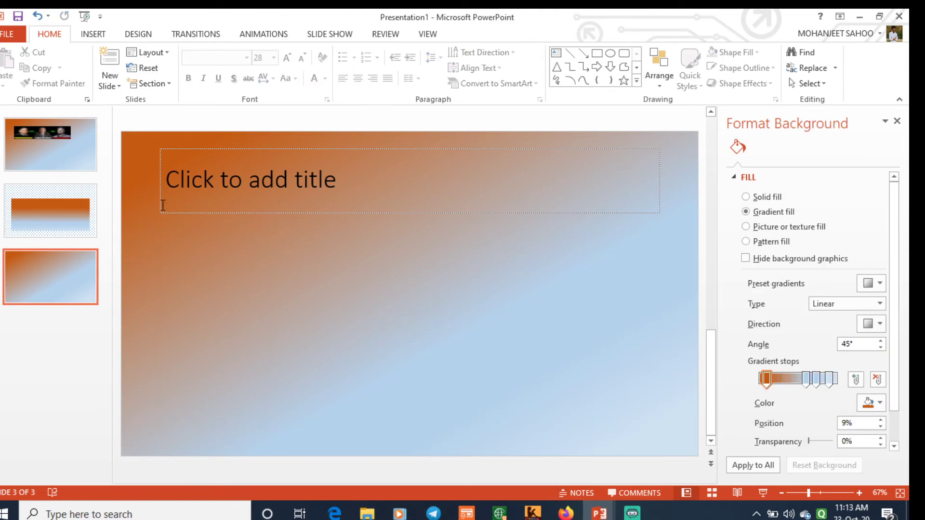
{"action": "left_click", "coordinate": [161, 204]}
{"action": "key", "text": "Delete"}
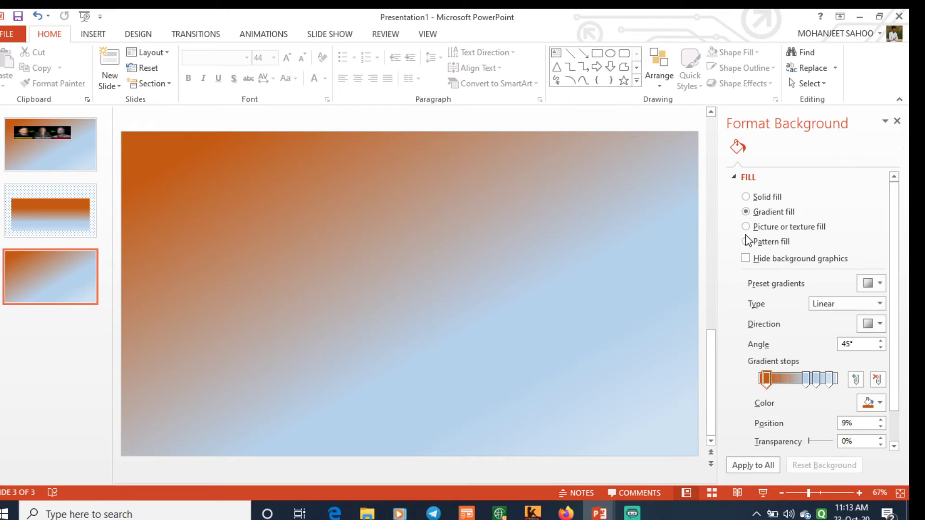
Step: Make slide 3's background solid White and apply it to all slides
{"action": "left_click", "coordinate": [747, 197]}
{"action": "left_click", "coordinate": [873, 283]}
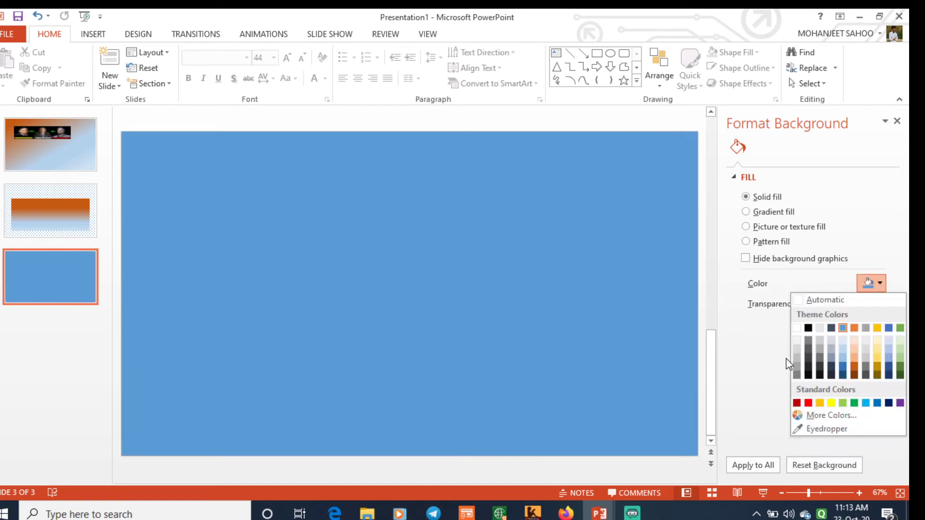
{"action": "left_click", "coordinate": [797, 329]}
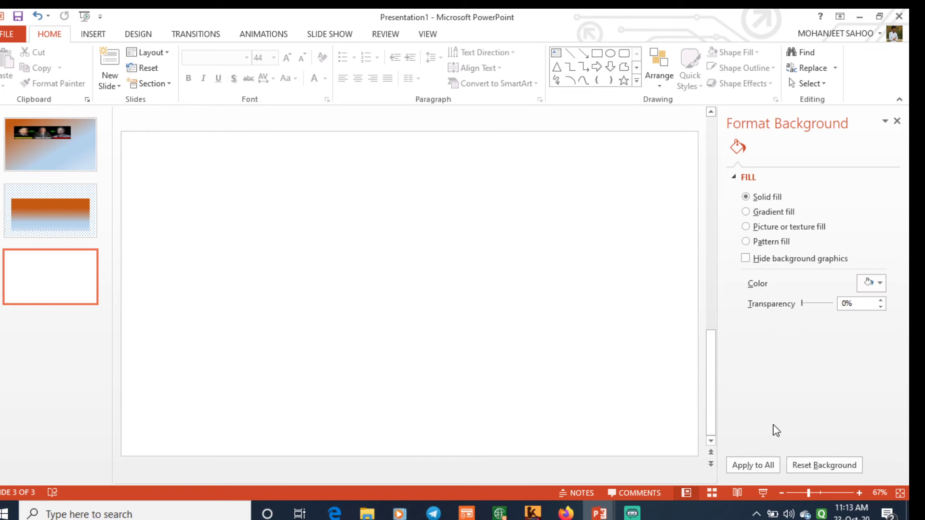
{"action": "left_click", "coordinate": [753, 465]}
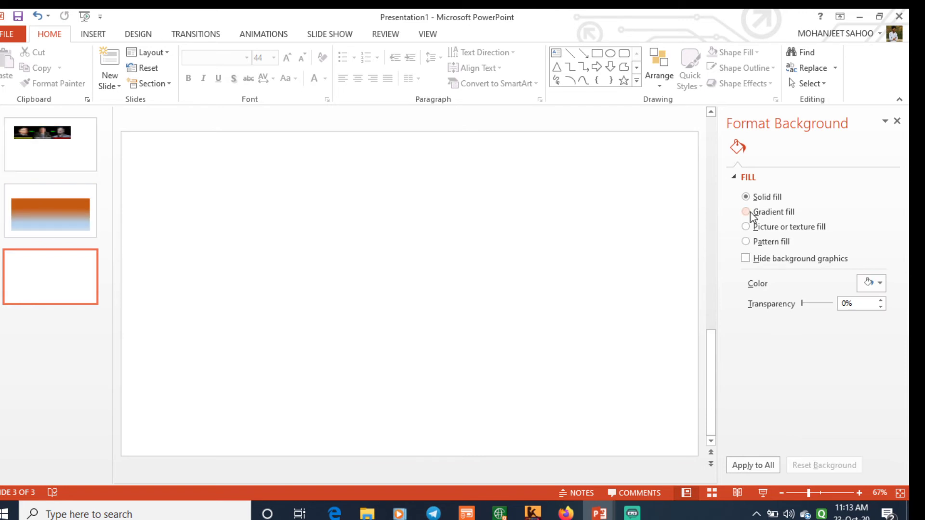
Step: Switch slide 3 to a pattern fill, trying dotted, dense, checker and Solid diamond patterns
{"action": "left_click", "coordinate": [746, 242]}
{"action": "left_click", "coordinate": [805, 301]}
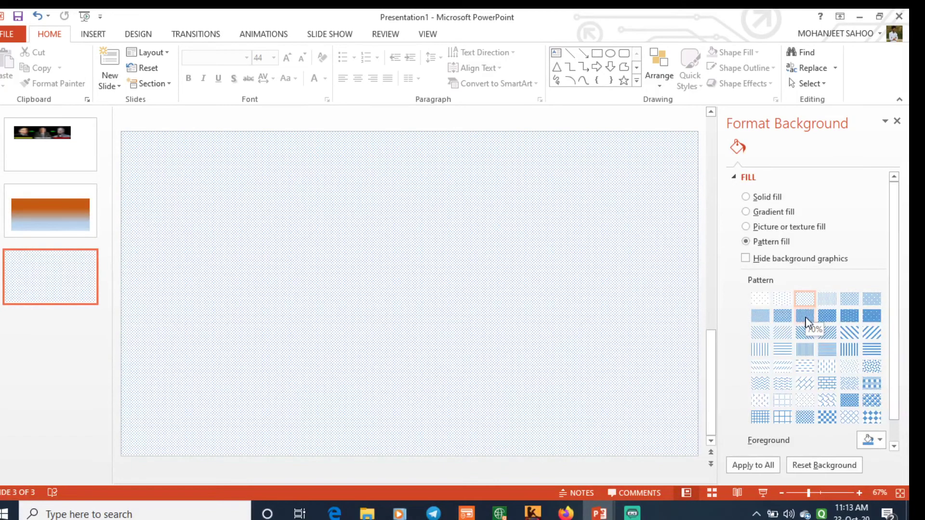
{"action": "left_click", "coordinate": [806, 317]}
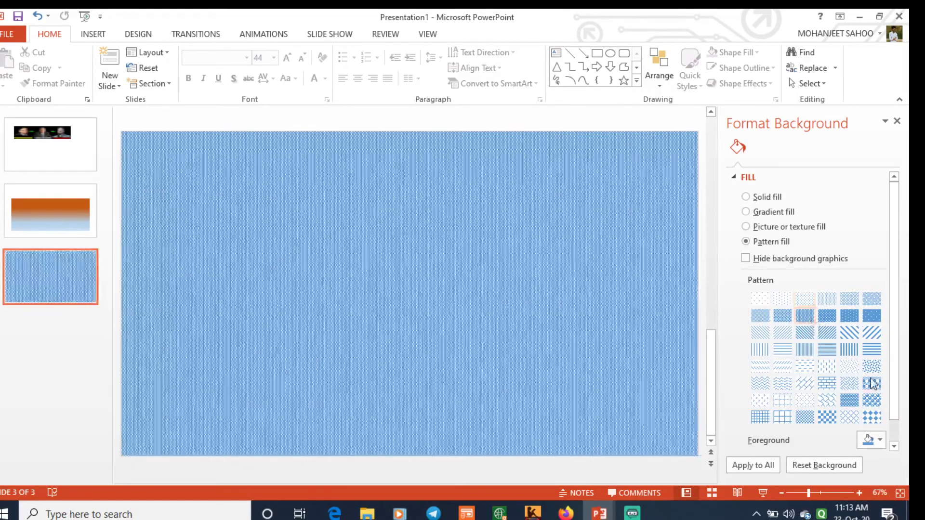
{"action": "left_click", "coordinate": [871, 384]}
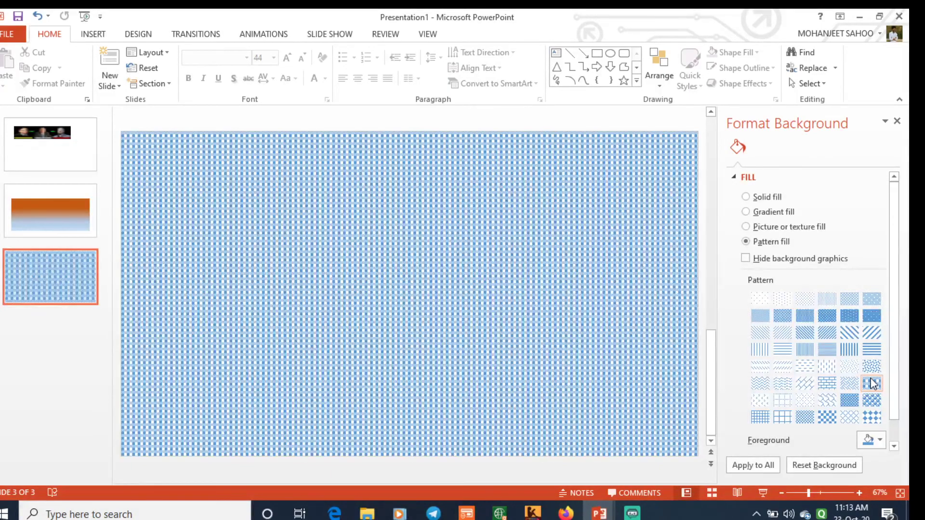
{"action": "left_click", "coordinate": [872, 418]}
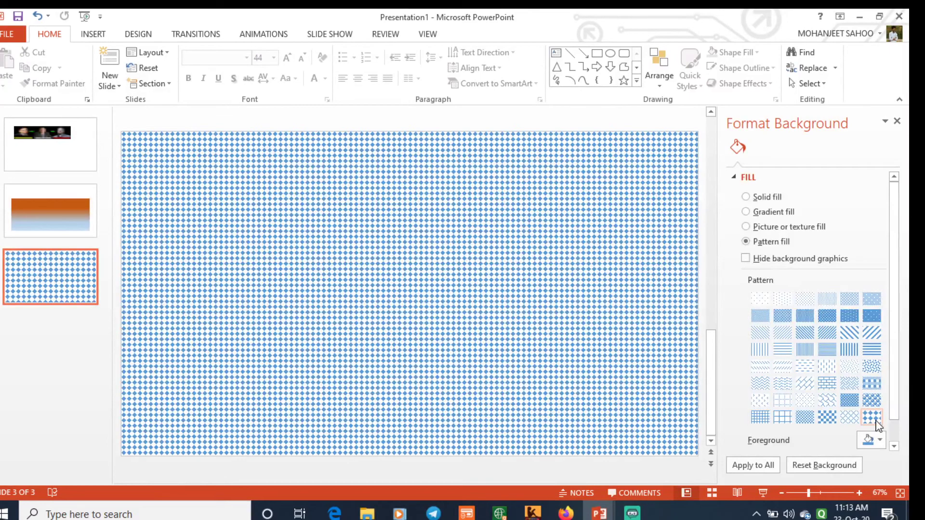
Step: Set the pattern foreground colour to yellow, then to red
{"action": "left_click", "coordinate": [879, 440]}
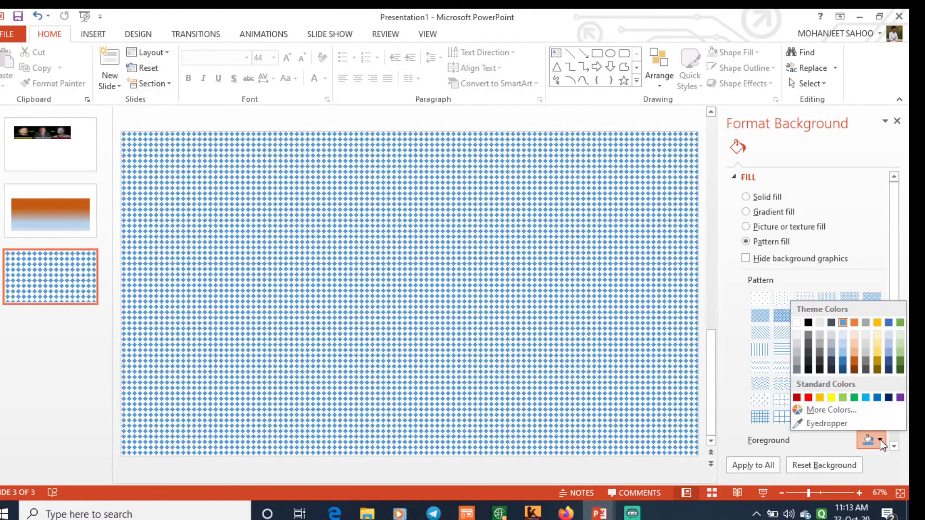
{"action": "left_click", "coordinate": [831, 397]}
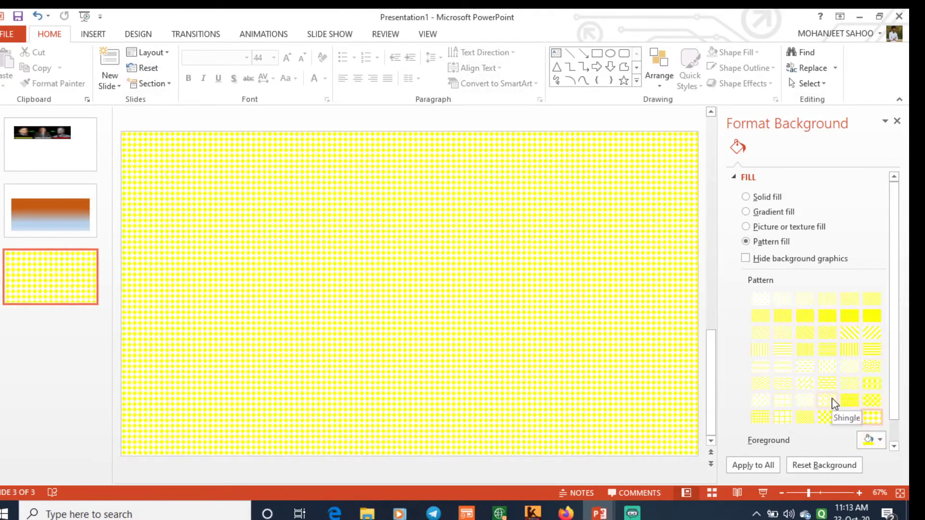
{"action": "left_click", "coordinate": [880, 440]}
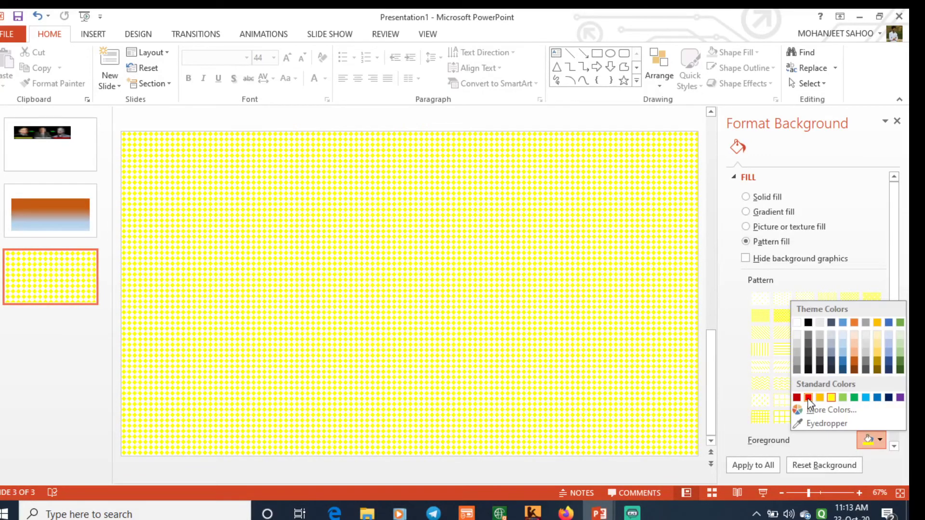
{"action": "left_click", "coordinate": [807, 398]}
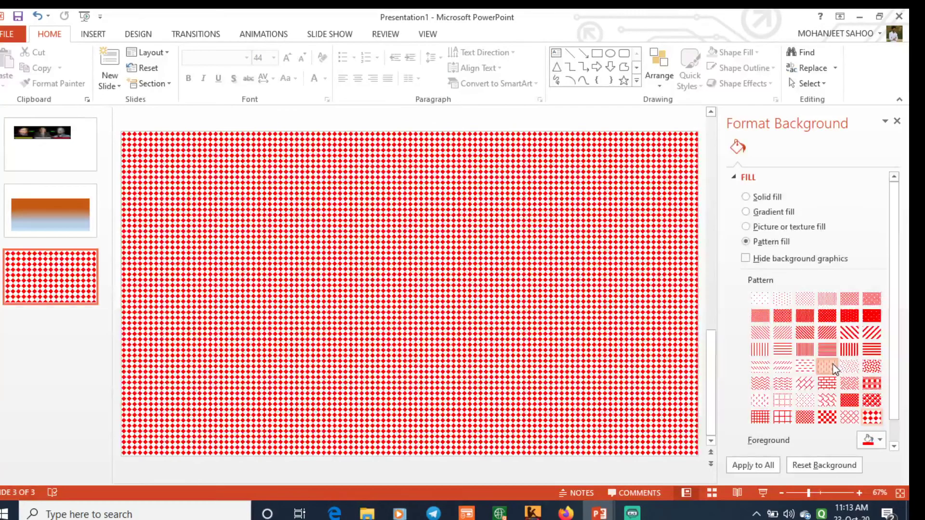
Step: Try dash, checker, confetti, stripe, dot and crosshatch patterns in red, ending on the large grid
{"action": "left_click", "coordinate": [833, 365]}
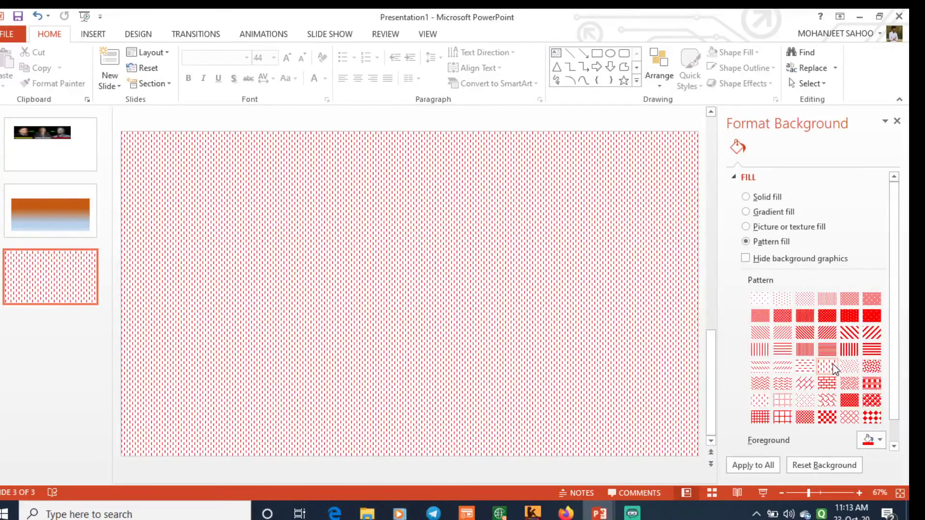
{"action": "left_click", "coordinate": [802, 367]}
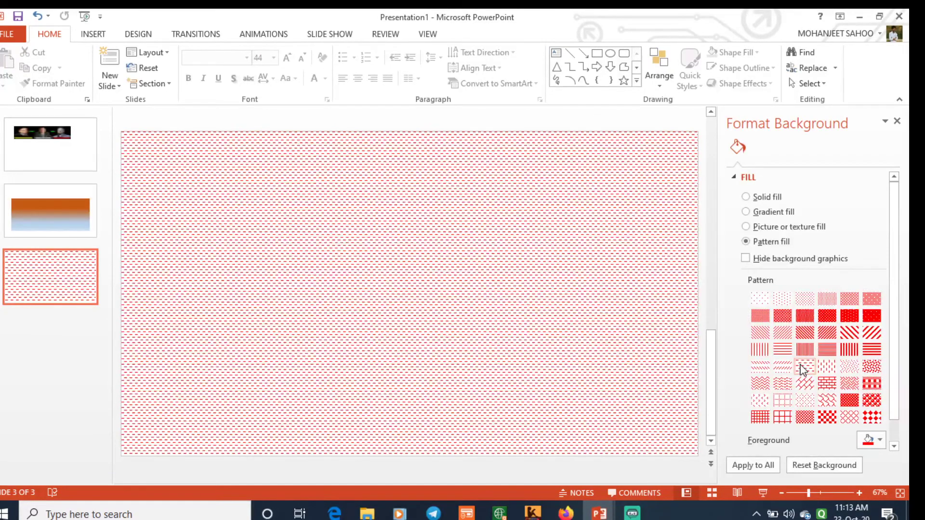
{"action": "left_click", "coordinate": [872, 384]}
{"action": "left_click", "coordinate": [872, 366]}
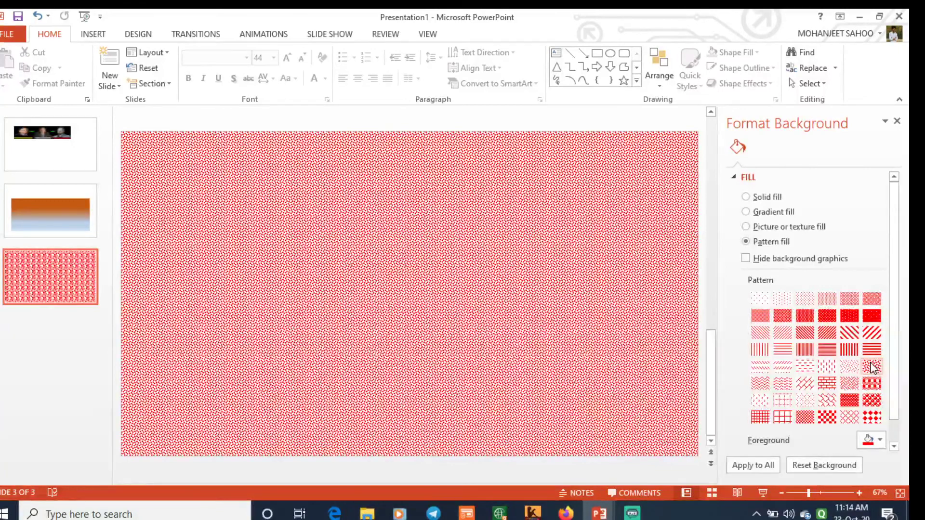
{"action": "left_click", "coordinate": [846, 336]}
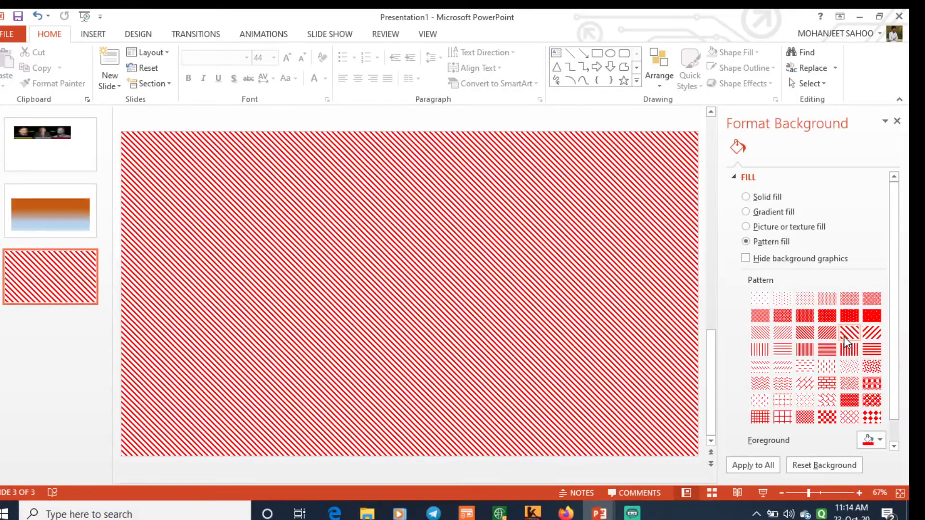
{"action": "left_click", "coordinate": [871, 317]}
{"action": "left_click", "coordinate": [849, 299]}
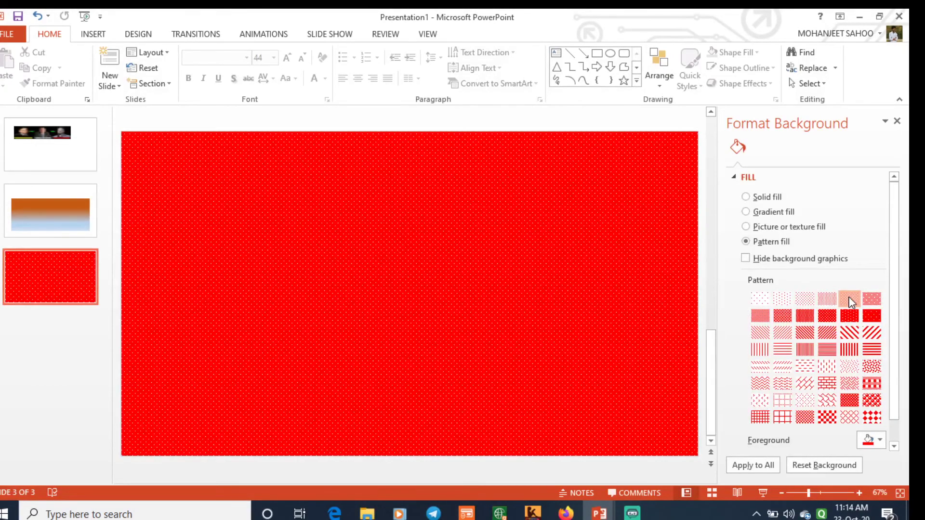
{"action": "left_click", "coordinate": [849, 300]}
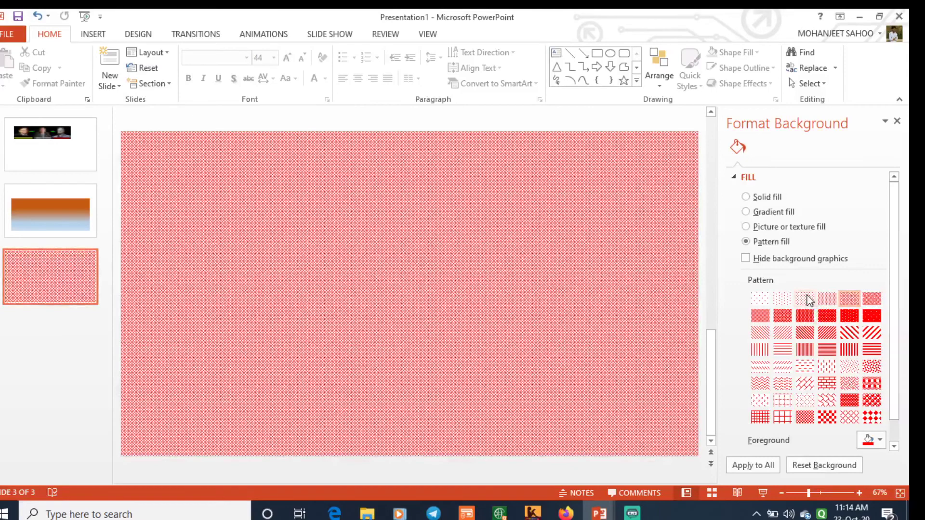
{"action": "left_click", "coordinate": [782, 299]}
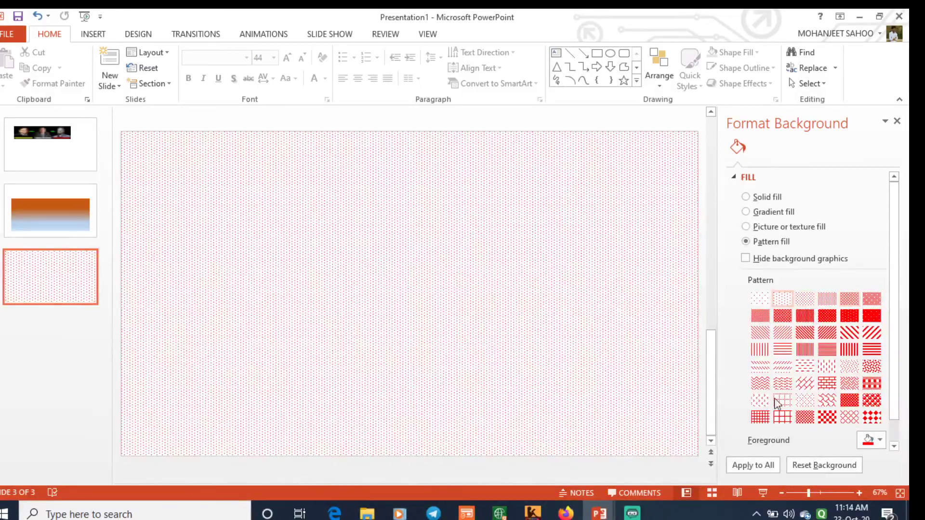
{"action": "left_click", "coordinate": [781, 418]}
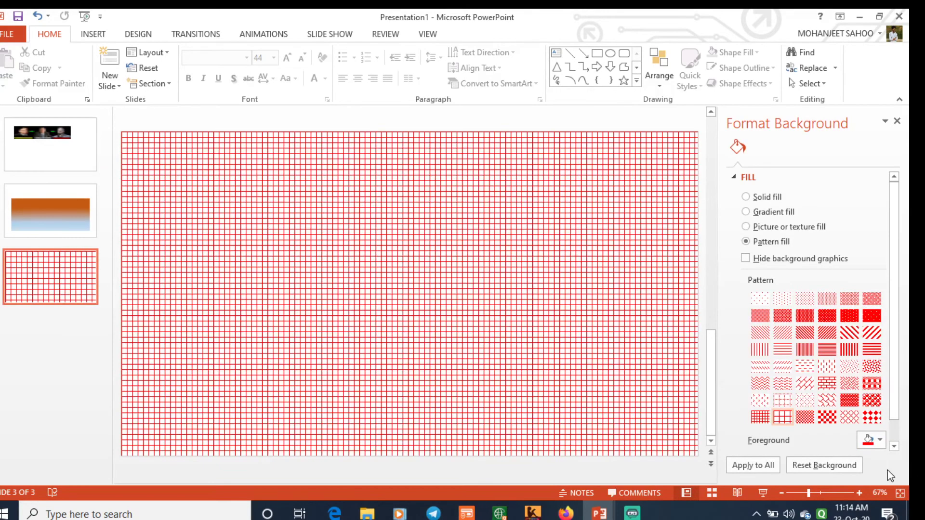
Step: Give slide 3 a solid green background
{"action": "left_click", "coordinate": [754, 197]}
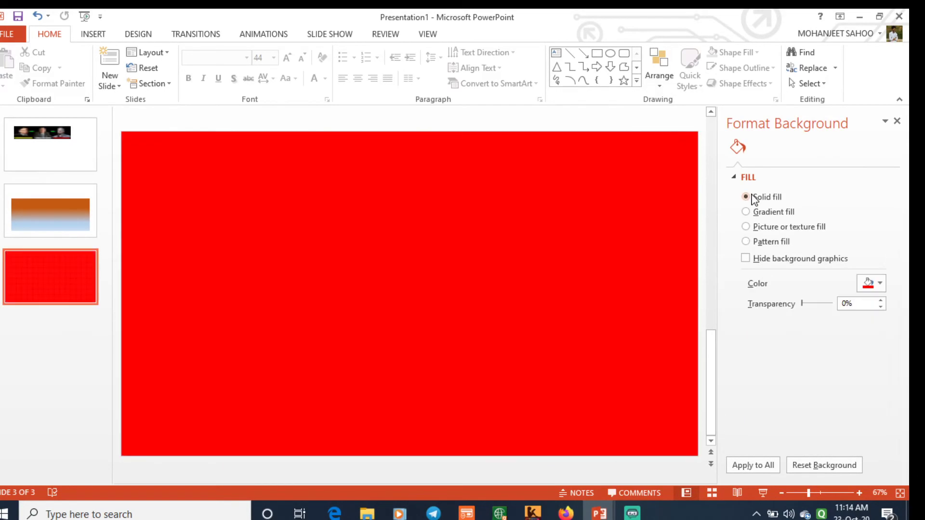
{"action": "left_click", "coordinate": [879, 283]}
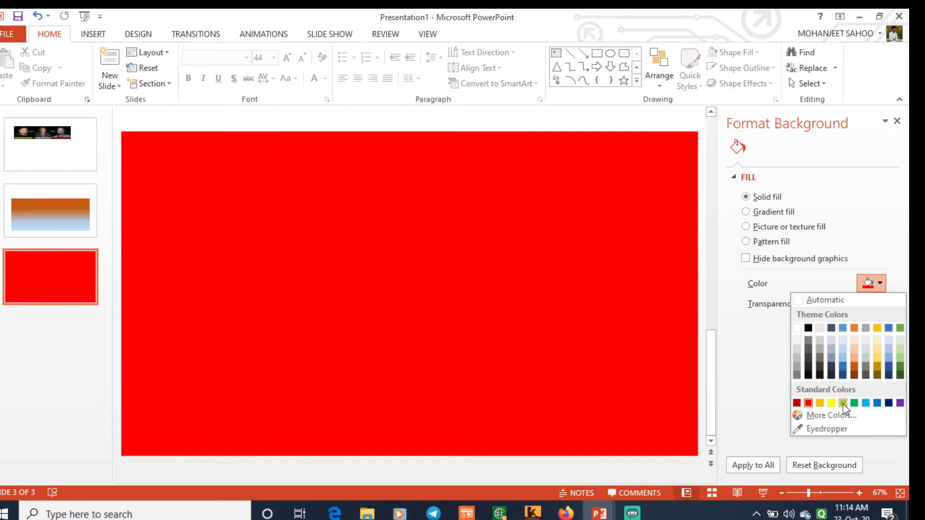
{"action": "left_click", "coordinate": [854, 404]}
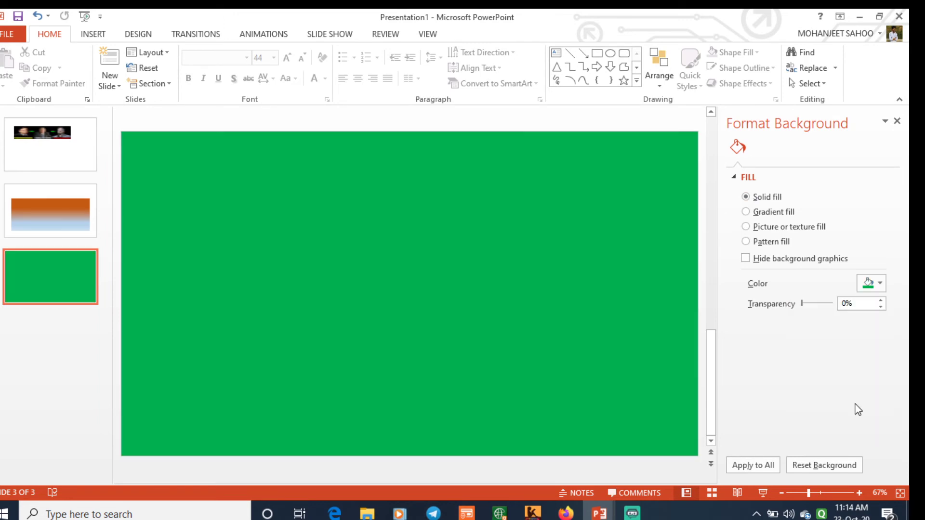
Step: Try a gradient fill with a wider orange area, then switch to the parchment texture fill
{"action": "left_click", "coordinate": [746, 212]}
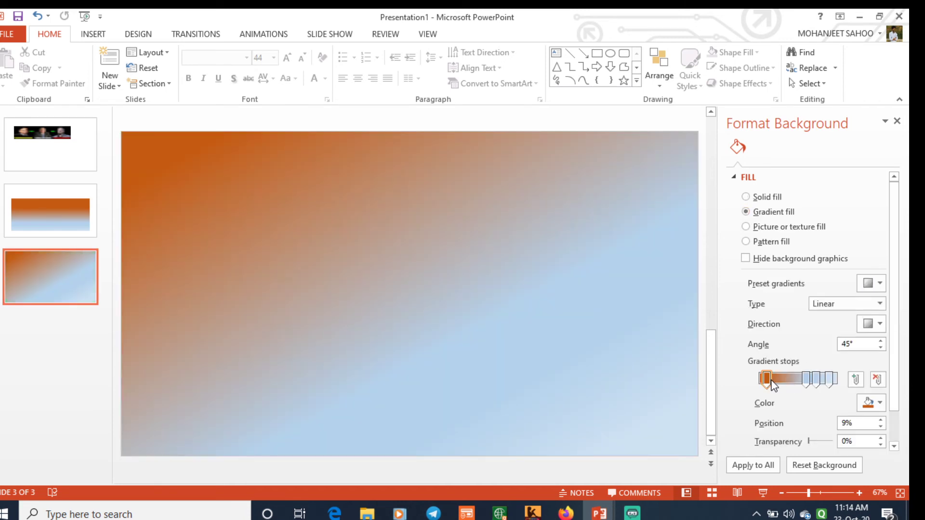
{"action": "mouse_move", "coordinate": [771, 383]}
{"action": "left_mouse_down"}
{"action": "mouse_move", "coordinate": [802, 385]}
{"action": "mouse_move", "coordinate": [793, 386]}
{"action": "left_mouse_up"}
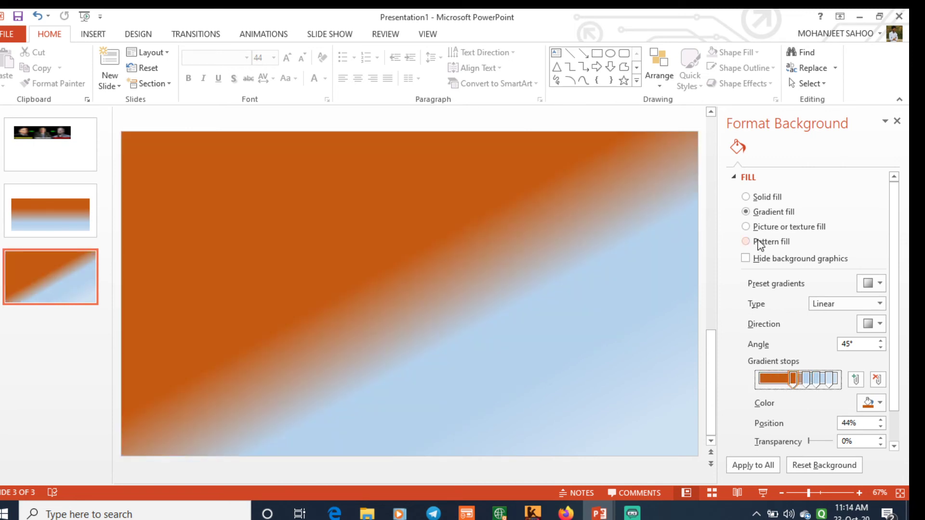
{"action": "left_click", "coordinate": [746, 227]}
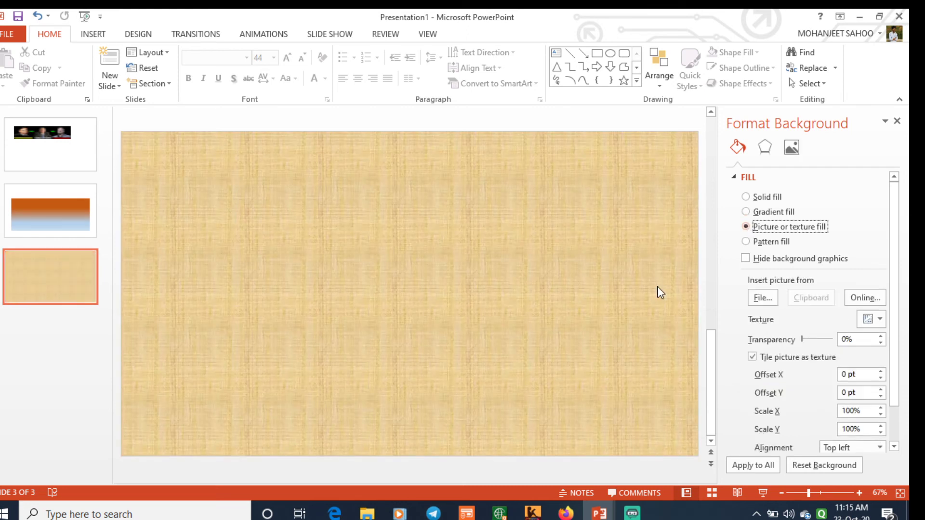
Step: Try wood, purple, Fish fossil and crumpled paper textures on slide 3, ending with Walnut
{"action": "left_click", "coordinate": [880, 319]}
{"action": "left_click", "coordinate": [807, 271]}
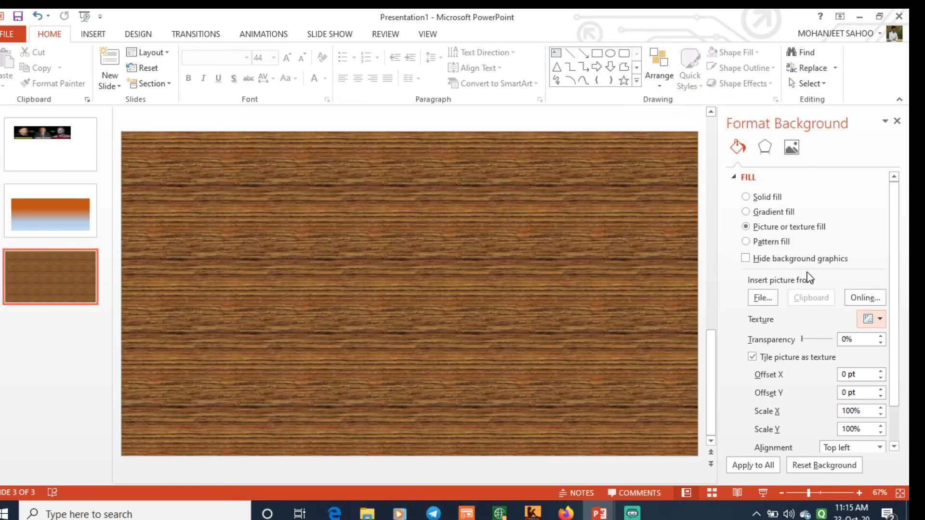
{"action": "left_click", "coordinate": [879, 319]}
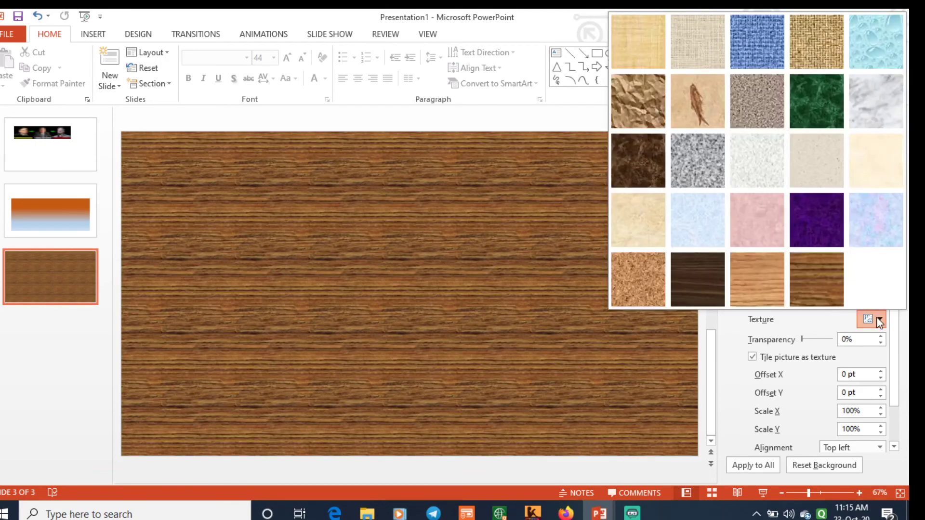
{"action": "left_click", "coordinate": [812, 227]}
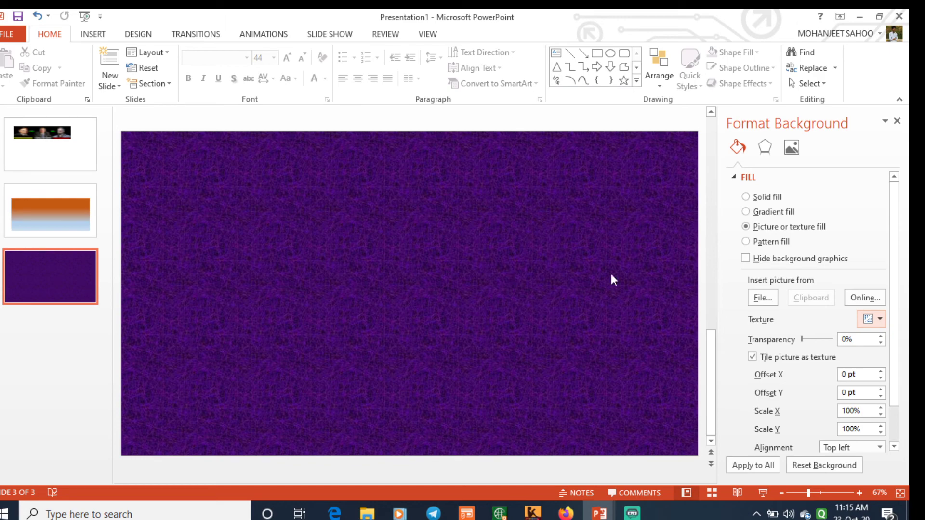
{"action": "left_click", "coordinate": [879, 319]}
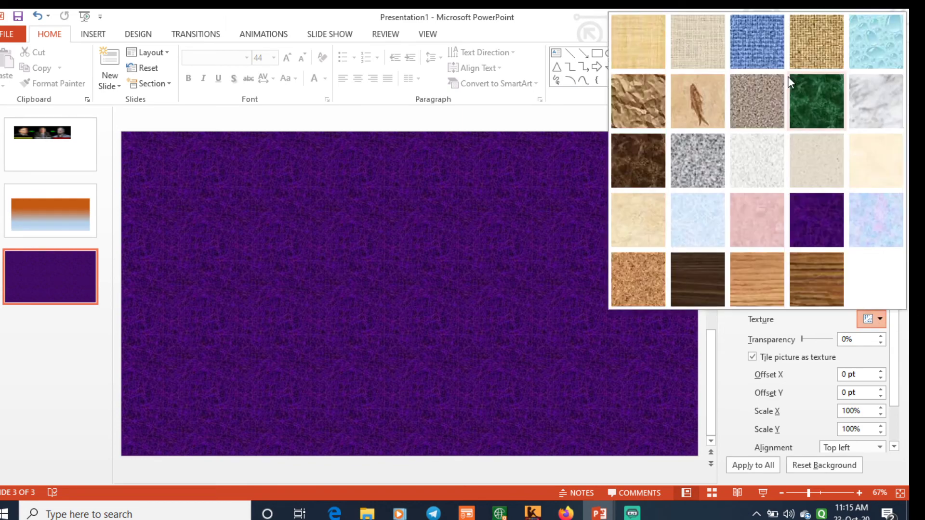
{"action": "left_click", "coordinate": [689, 107]}
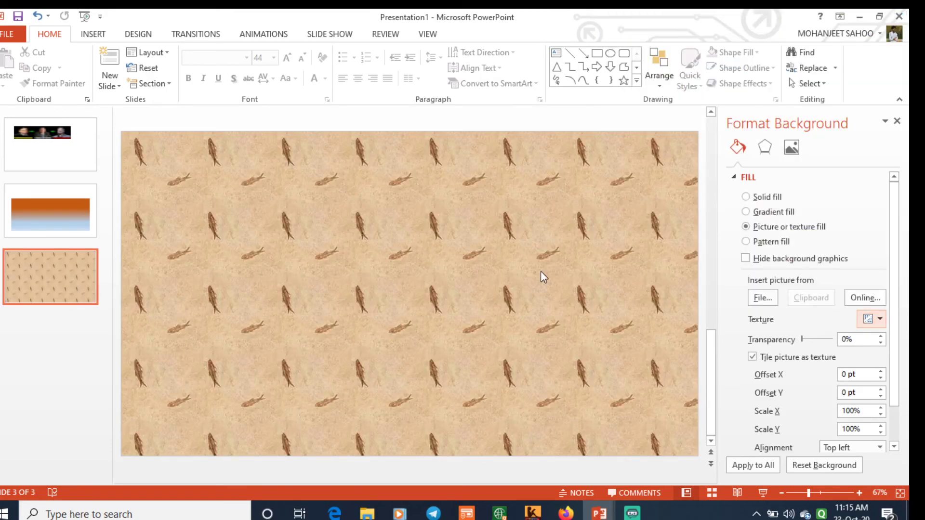
{"action": "left_click", "coordinate": [866, 322]}
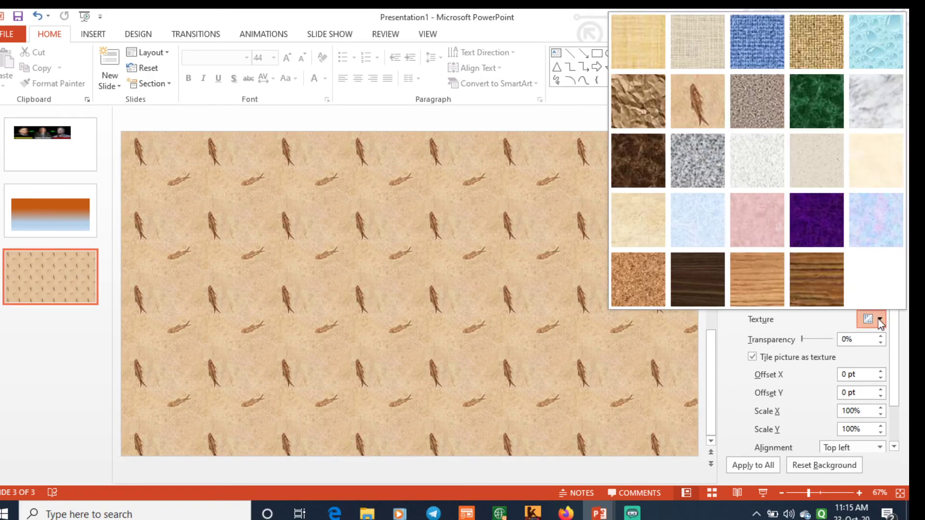
{"action": "left_click", "coordinate": [657, 112]}
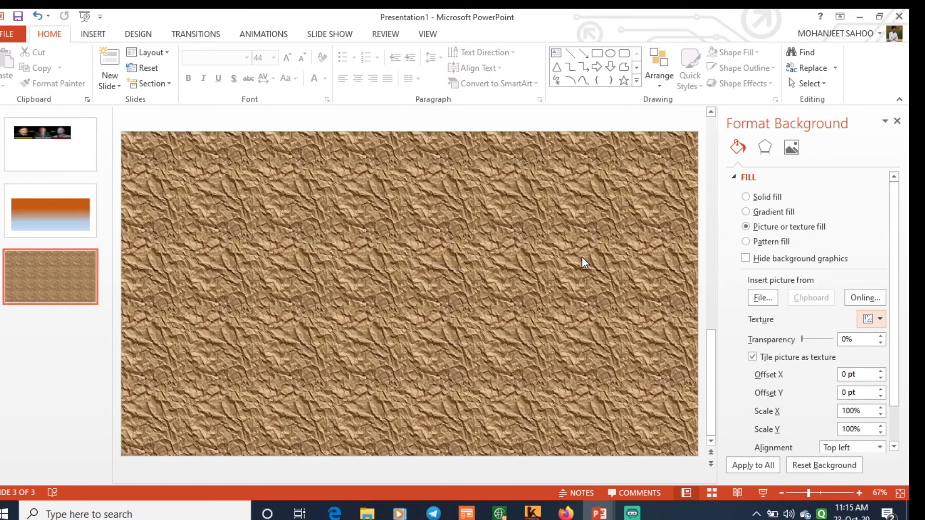
{"action": "left_click", "coordinate": [880, 321]}
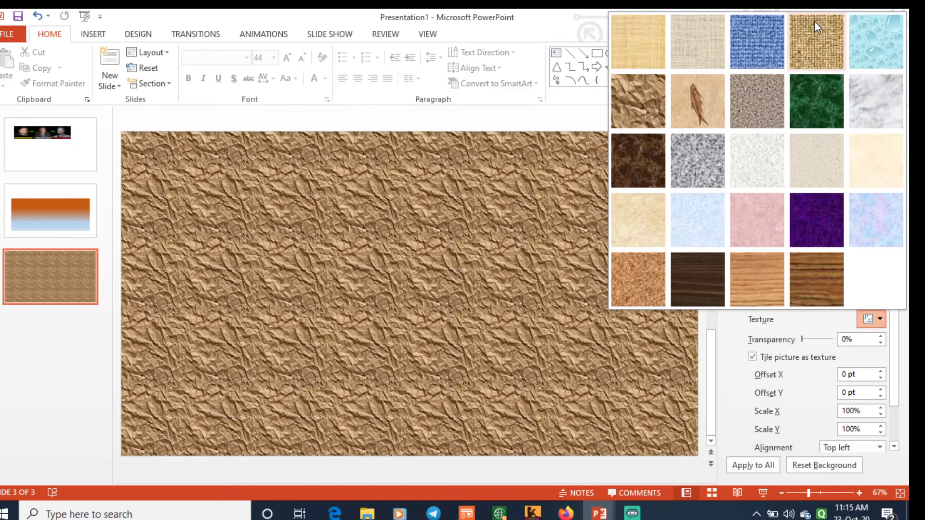
{"action": "left_click", "coordinate": [703, 270]}
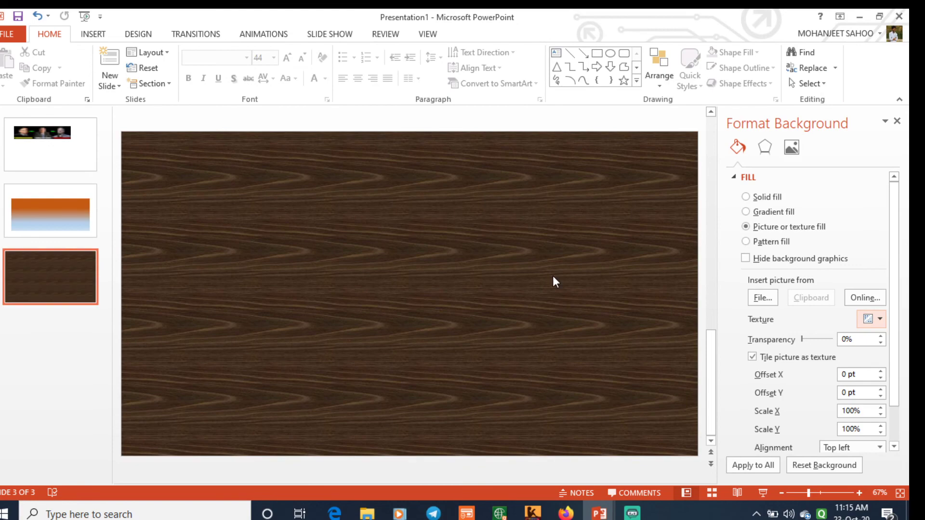
Step: Switch slide 3 to a pattern fill, trying Sphere and Shingle, ending on the light green grid
{"action": "left_click", "coordinate": [765, 241]}
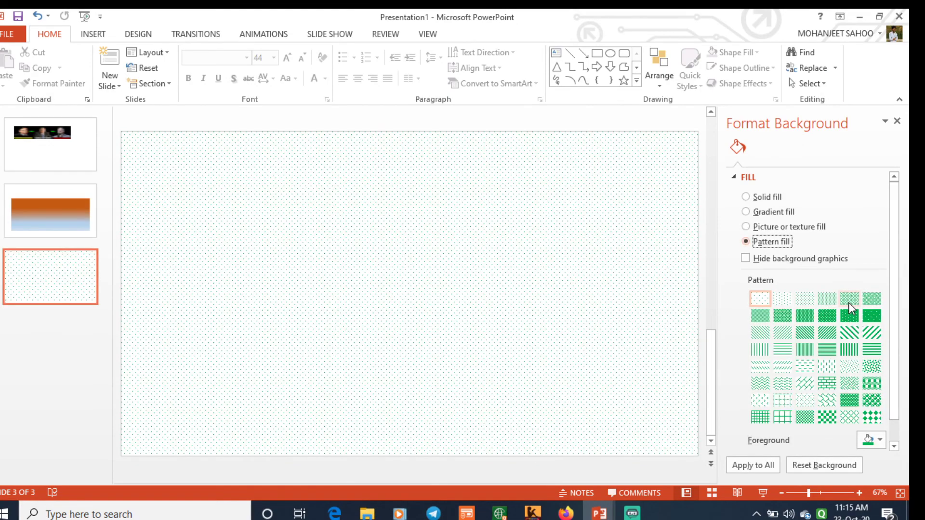
{"action": "left_click", "coordinate": [872, 401]}
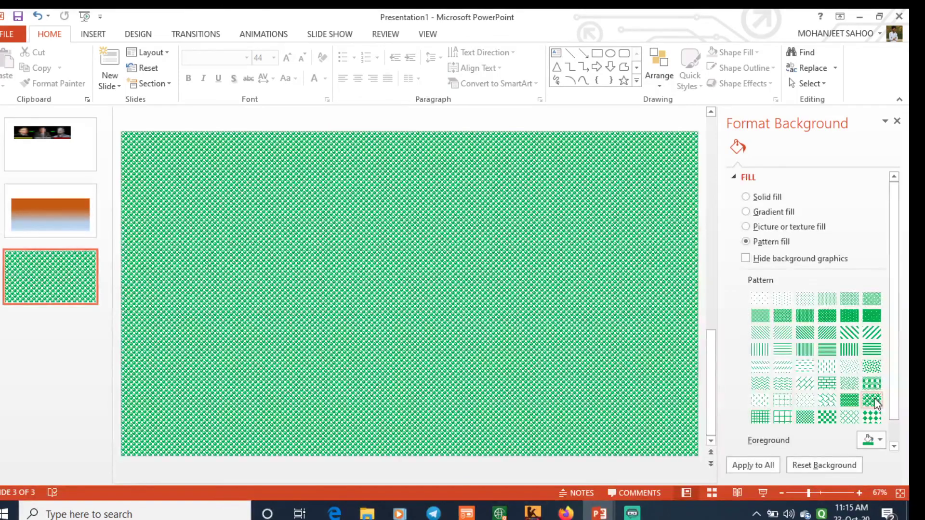
{"action": "left_click_drag", "start_coordinate": [894, 412], "coordinate": [897, 433]}
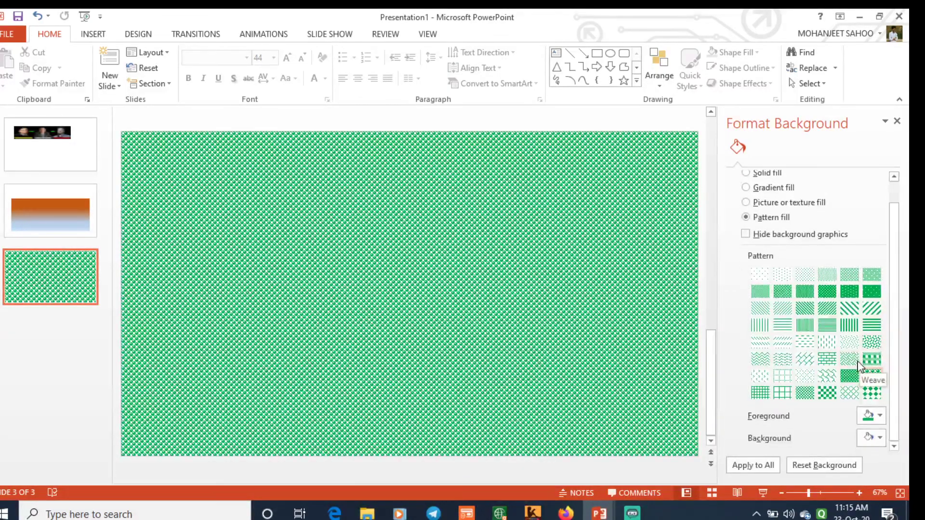
{"action": "left_click", "coordinate": [828, 376]}
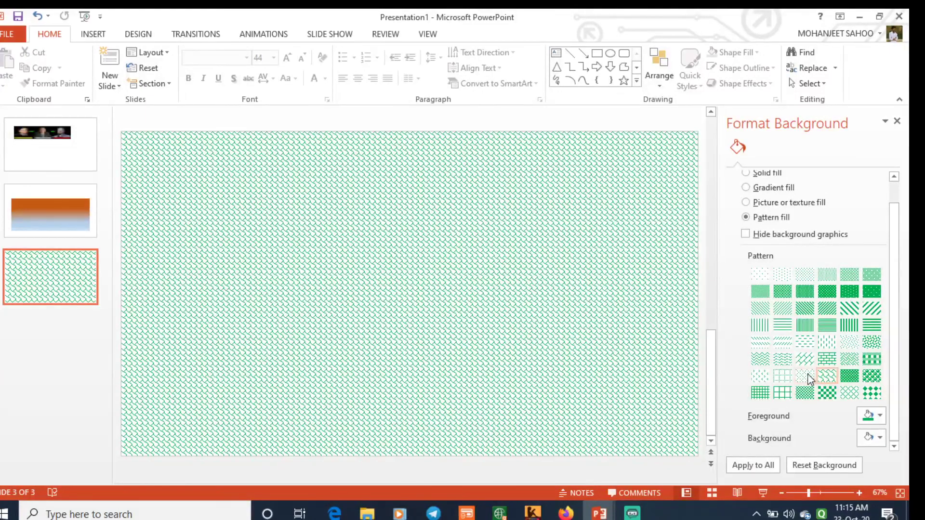
{"action": "left_click", "coordinate": [783, 376]}
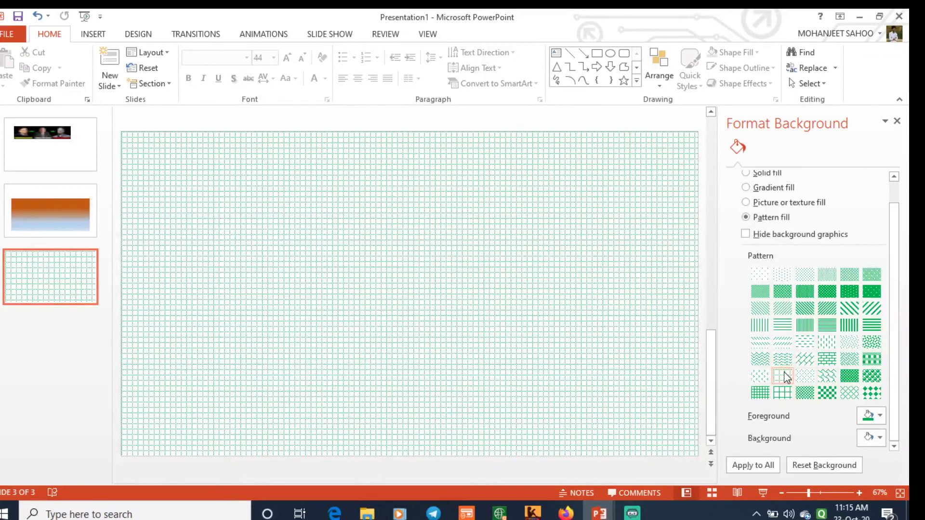